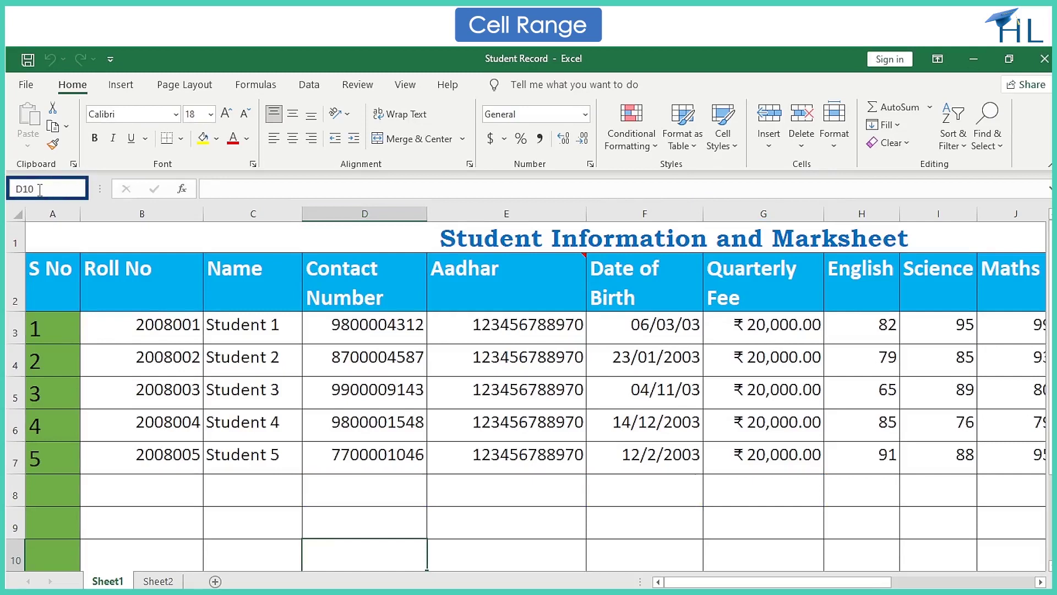
Select the cell range D5:D15 by its reference
{"action": "key", "text": "BackSpace"}
{"action": "key", "text": "BackSpace"}
{"action": "type", "text": "5"}
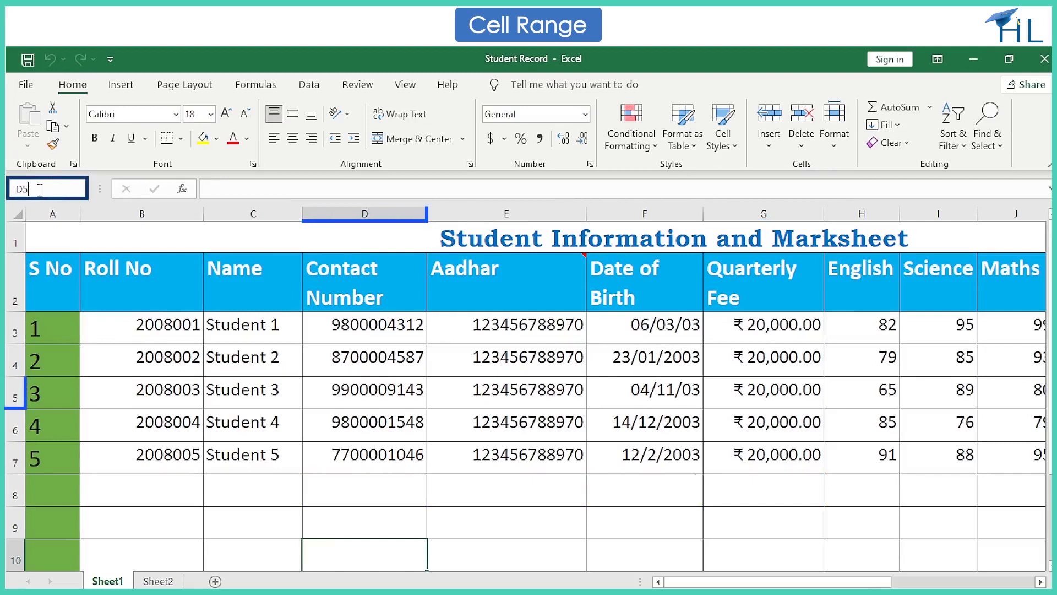
{"action": "type", "text": ":D"}
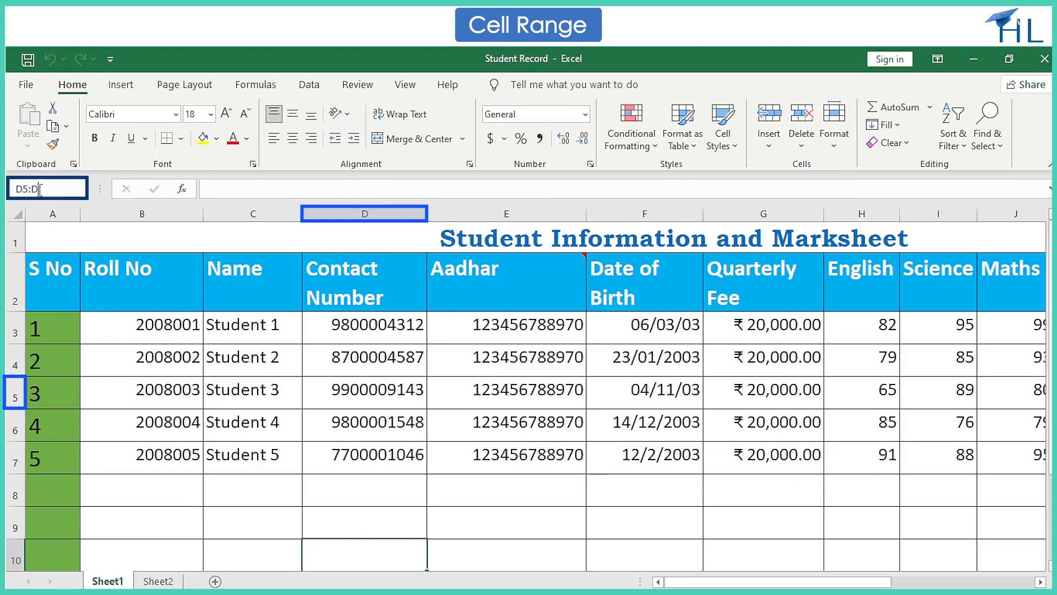
{"action": "type", "text": "15"}
{"action": "key", "text": "Return"}
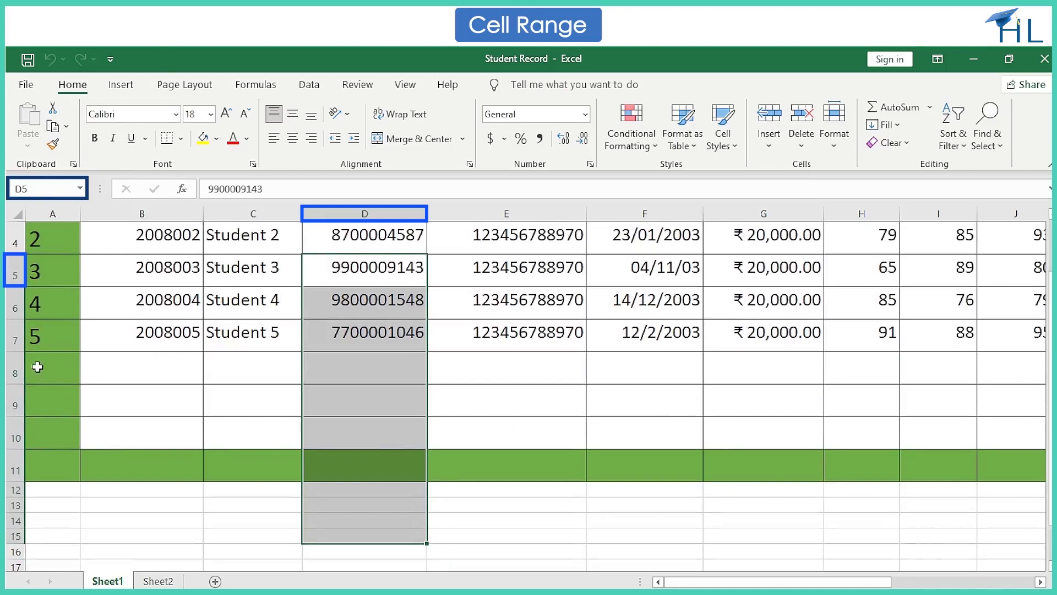
Clear the current selection and select the cell range A5:C8 by its reference
{"action": "left_click", "coordinate": [397, 534]}
{"action": "left_click", "coordinate": [42, 187]}
{"action": "type", "text": "A5:C"}
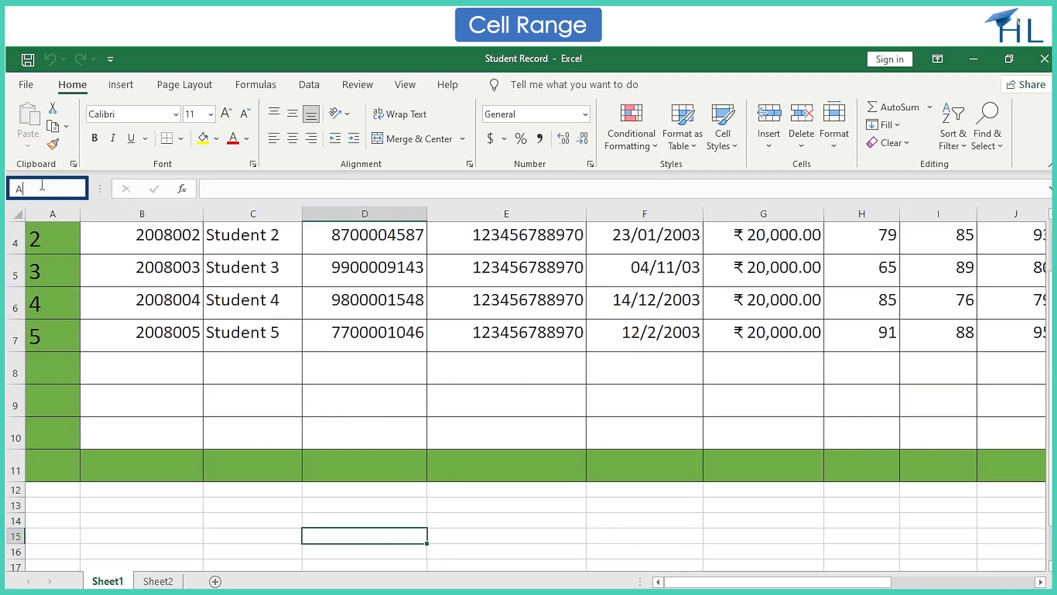
{"action": "type", "text": "8"}
{"action": "key", "text": "Return"}
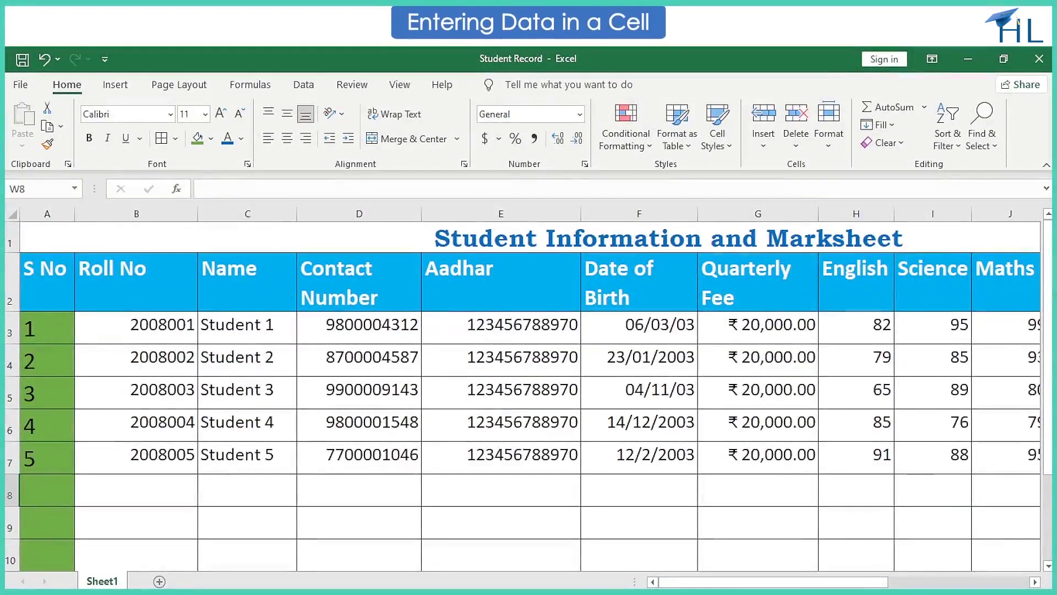
Enter the heading "Vaccination Status" in cell N2, beside the Percentage column, discarding the trial entry "Vaccine"
{"action": "left_click_drag", "start_coordinate": [672, 585], "coordinate": [759, 583]}
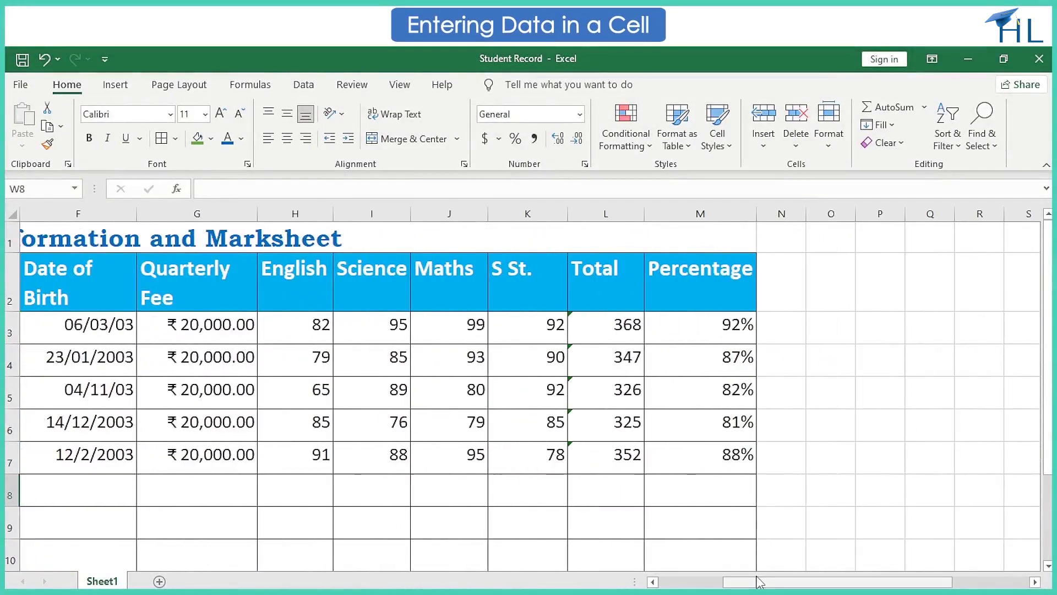
{"action": "left_click", "coordinate": [778, 293]}
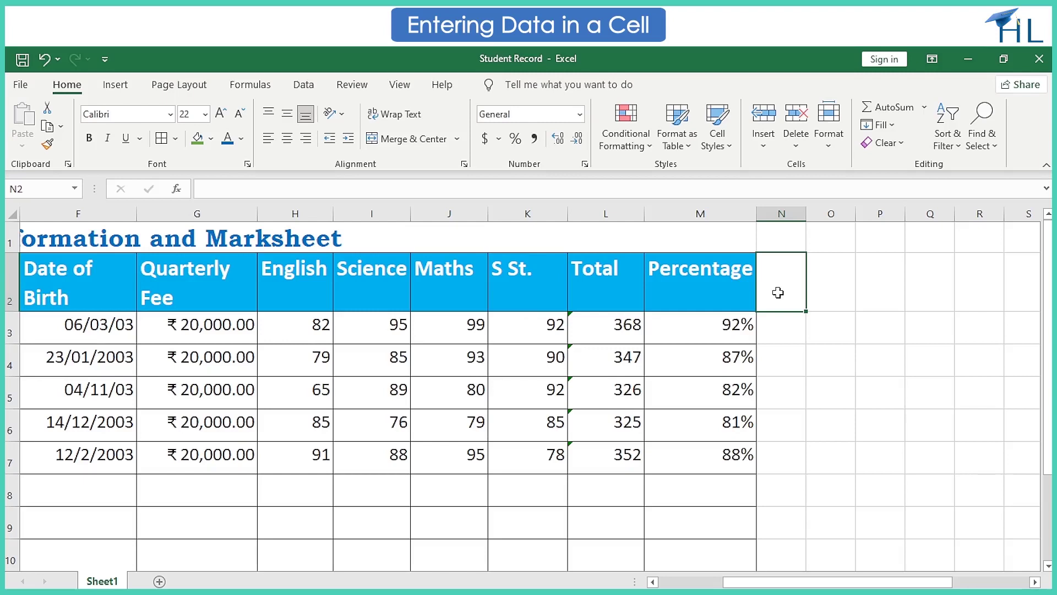
{"action": "type", "text": "Vaccine"}
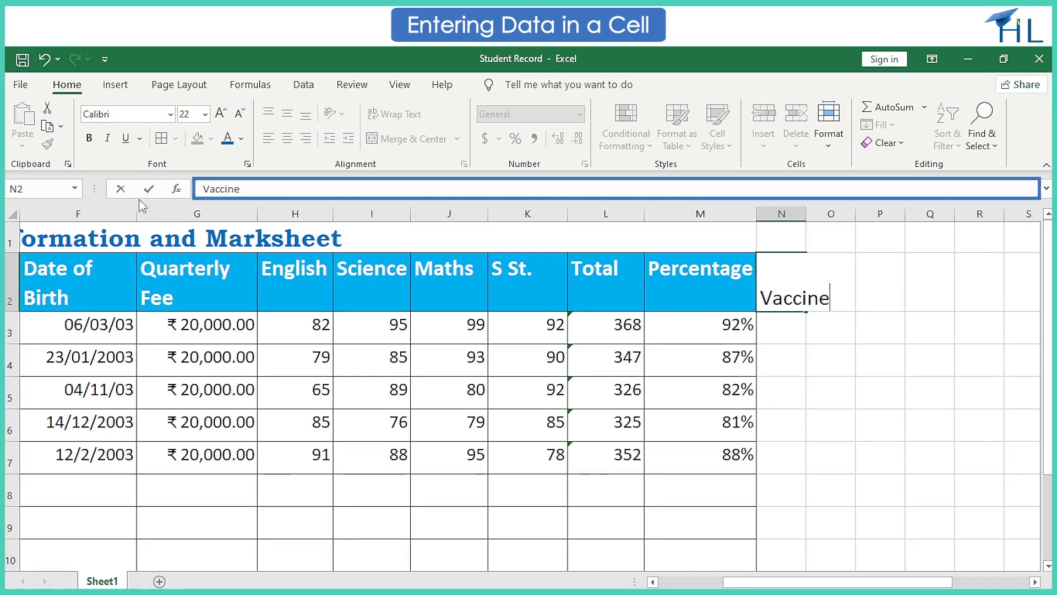
{"action": "left_click", "coordinate": [120, 191]}
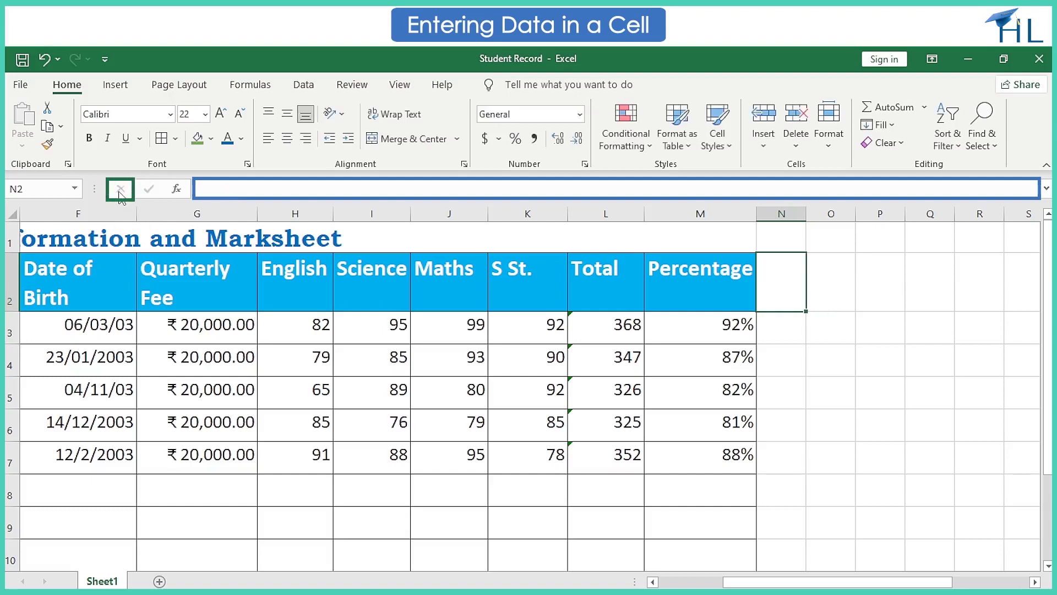
{"action": "type", "text": "Va"}
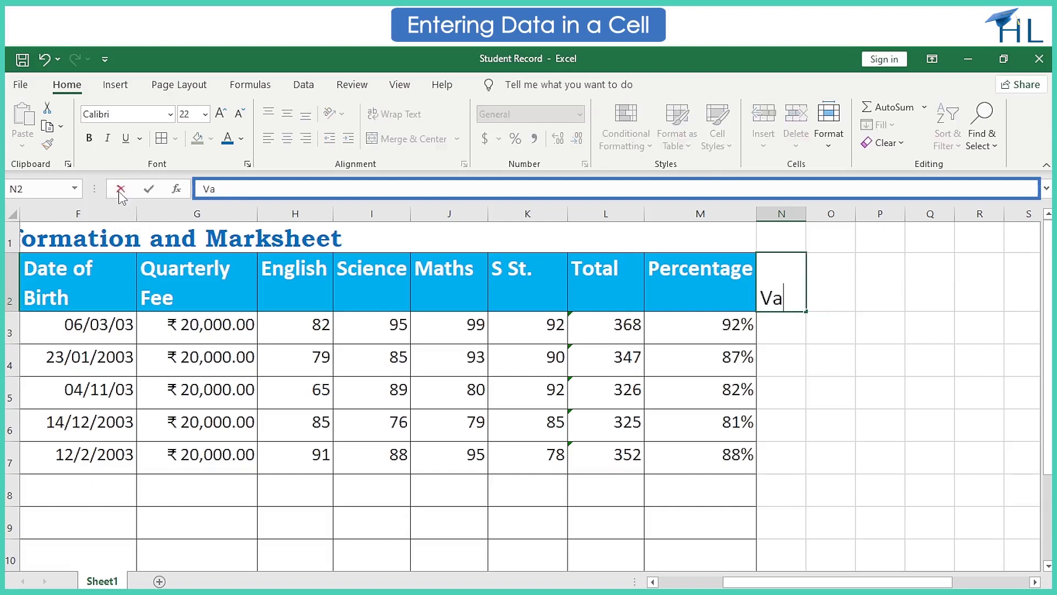
{"action": "type", "text": "ccination Status"}
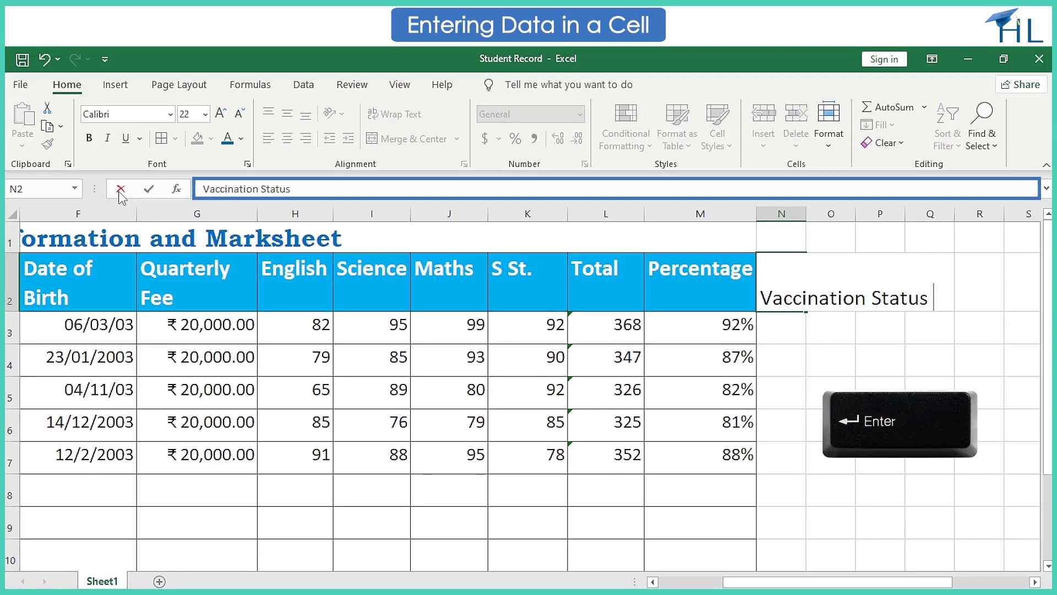
{"action": "key", "text": "Return"}
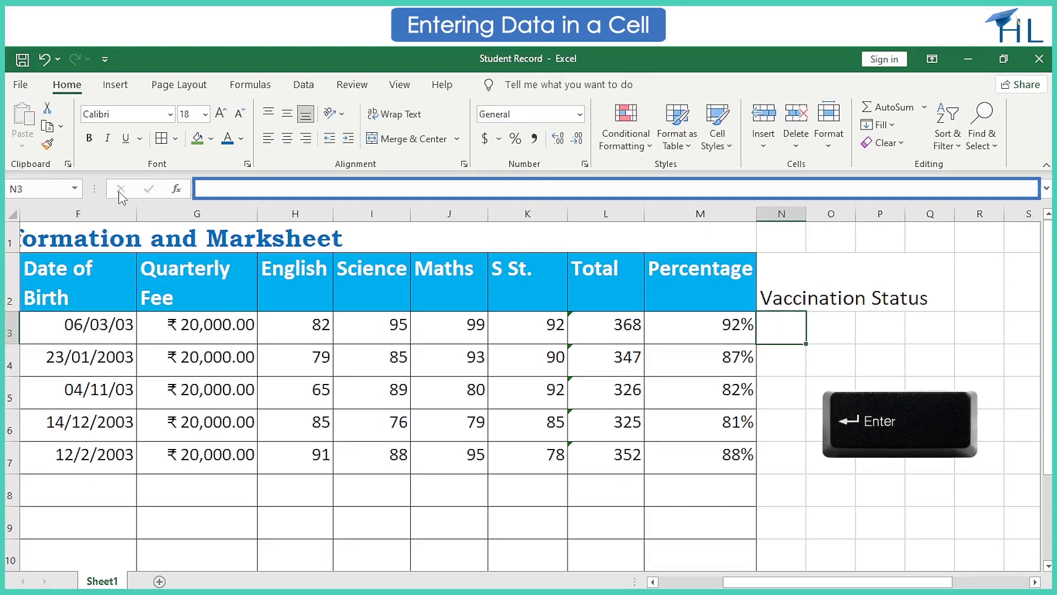
{"action": "left_click", "coordinate": [779, 270]}
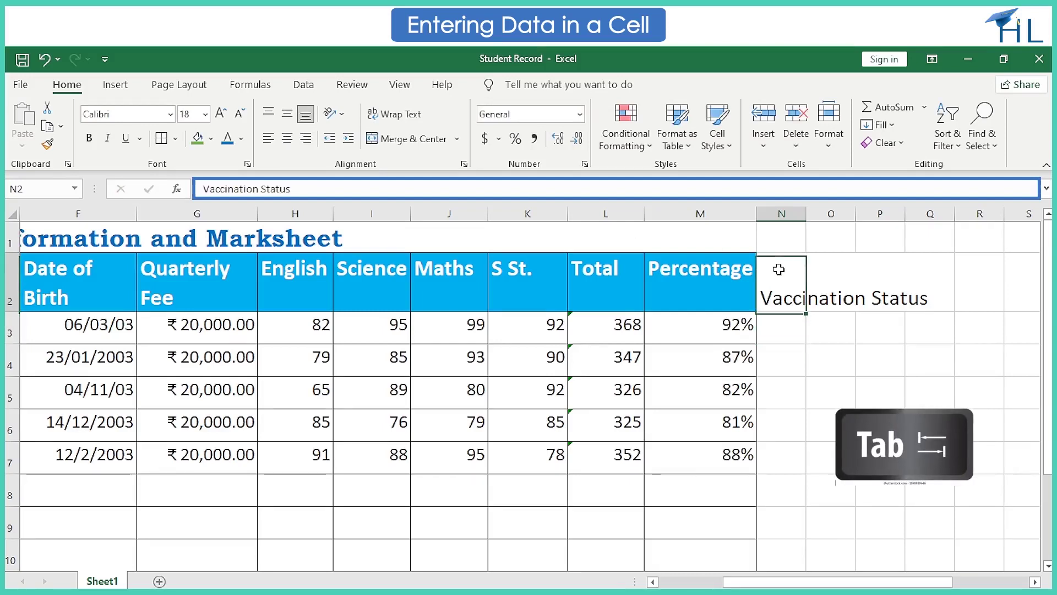
{"action": "key", "text": "Tab"}
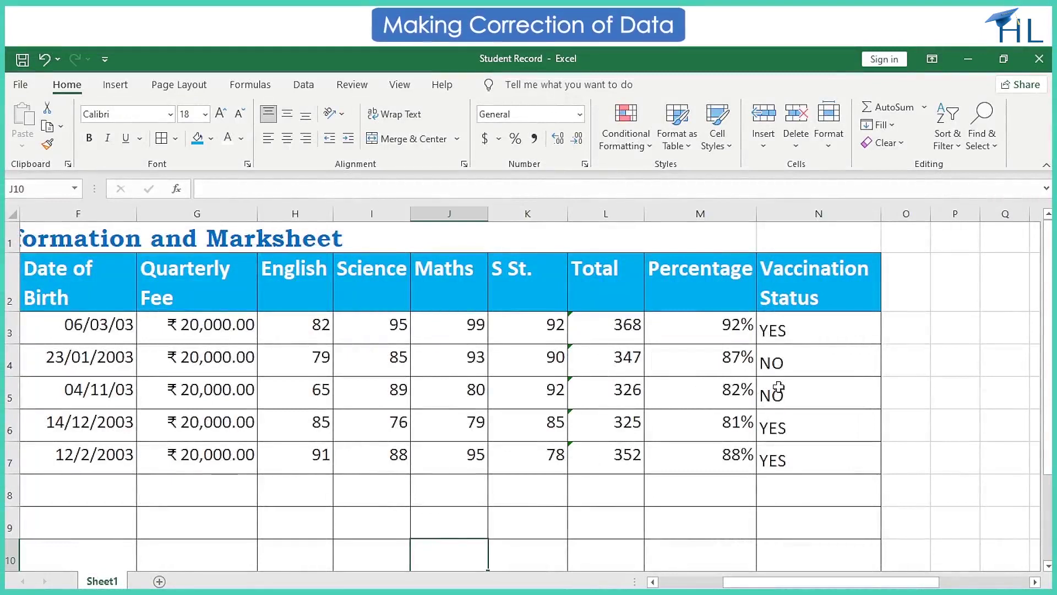
Replace the vaccination status in cell N4 with YES
{"action": "left_click", "coordinate": [806, 367]}
{"action": "double_click", "coordinate": [805, 368]}
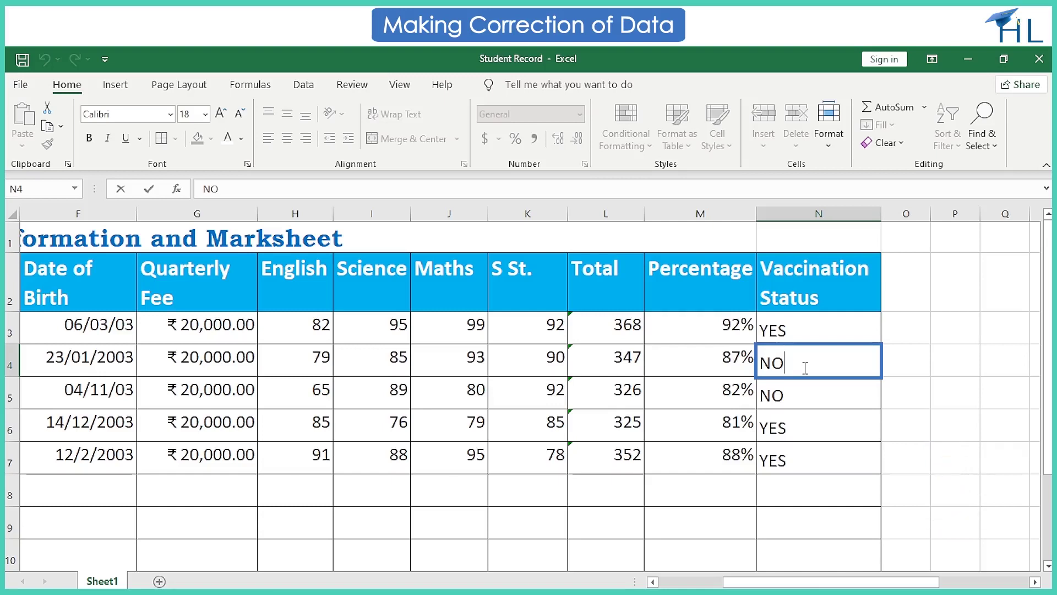
{"action": "key", "text": "BackSpace"}
{"action": "key", "text": "BackSpace"}
{"action": "type", "text": "YES"}
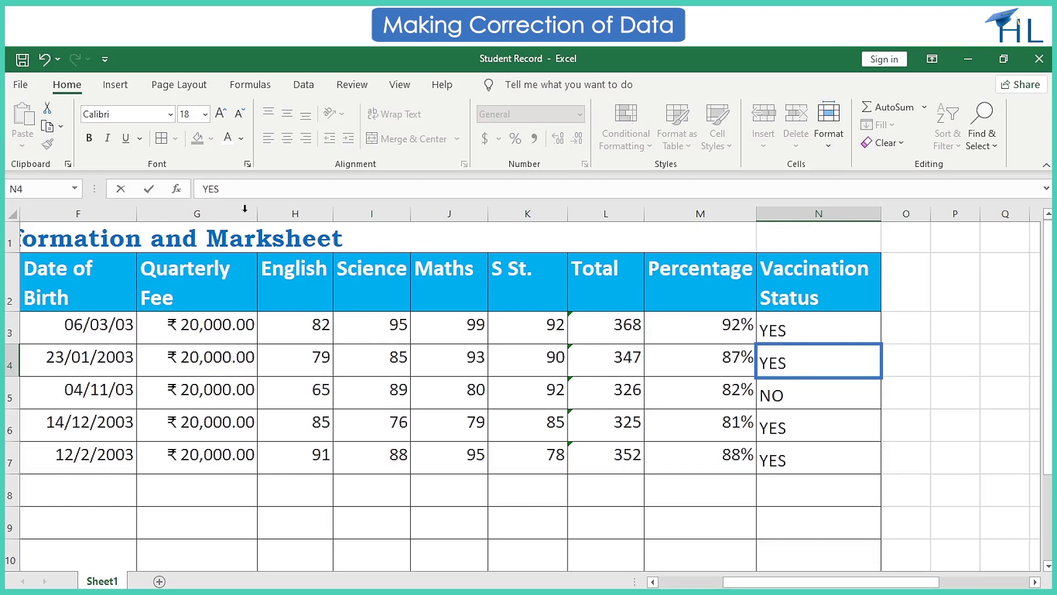
{"action": "left_click", "coordinate": [149, 189]}
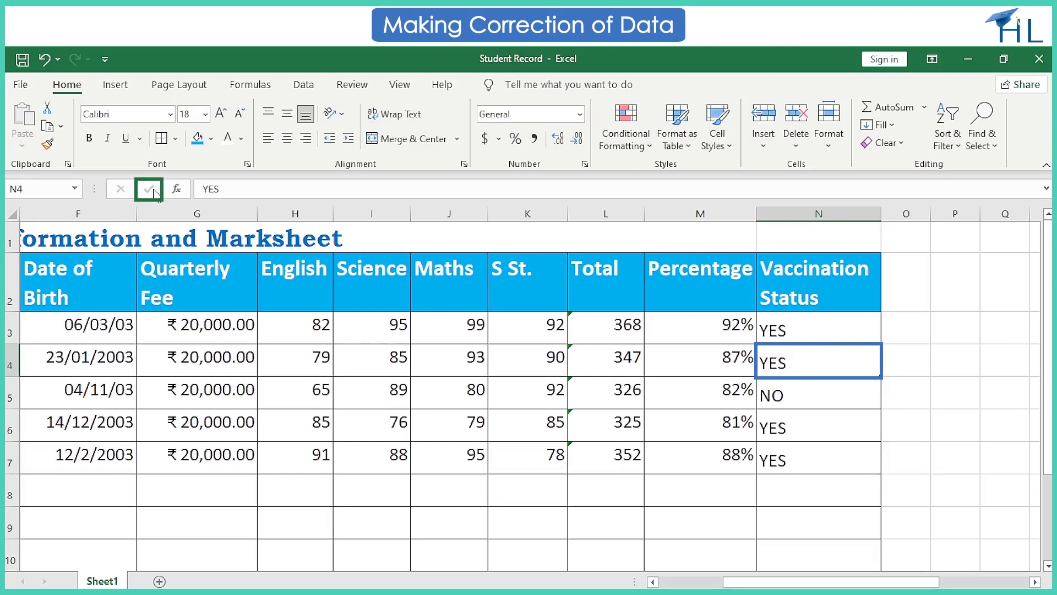
Replace the vaccination status in cell N5 with YES and save the workbook
{"action": "left_click", "coordinate": [802, 401]}
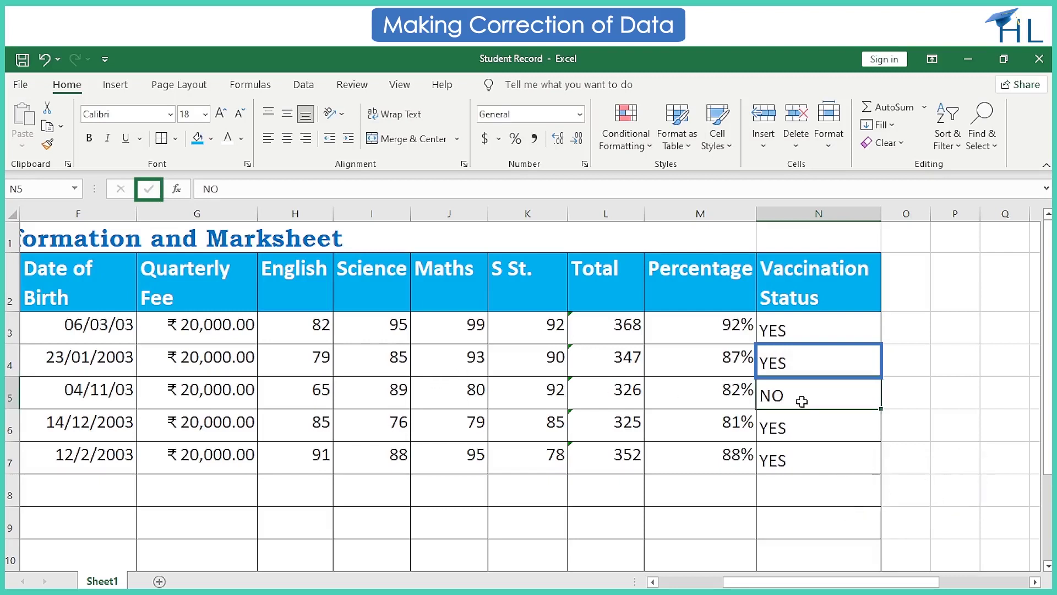
{"action": "key", "text": "BackSpace"}
{"action": "type", "text": "YES"}
{"action": "key", "text": "Tab"}
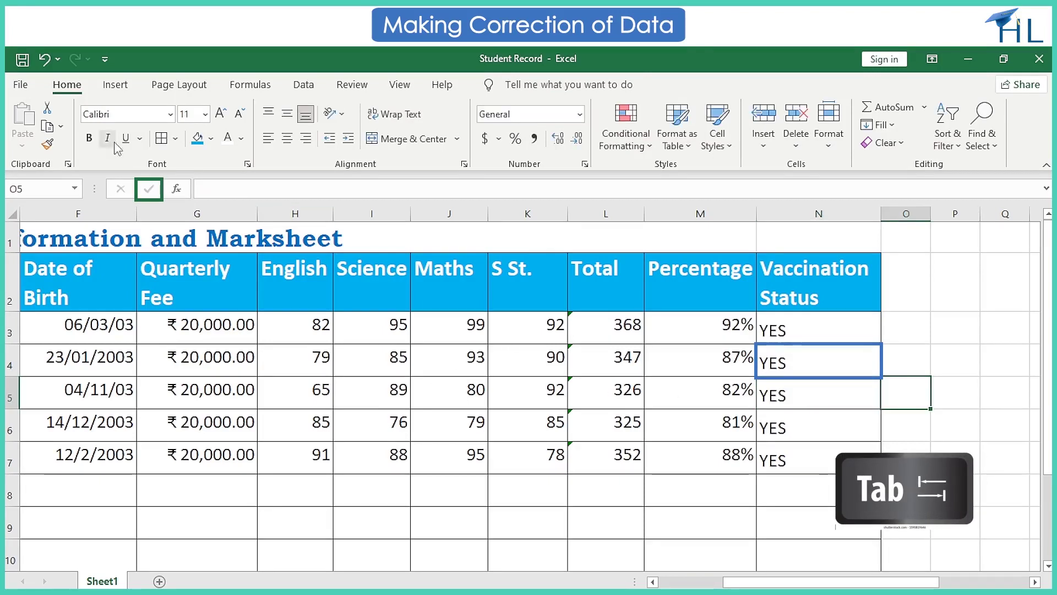
{"action": "left_click", "coordinate": [31, 64]}
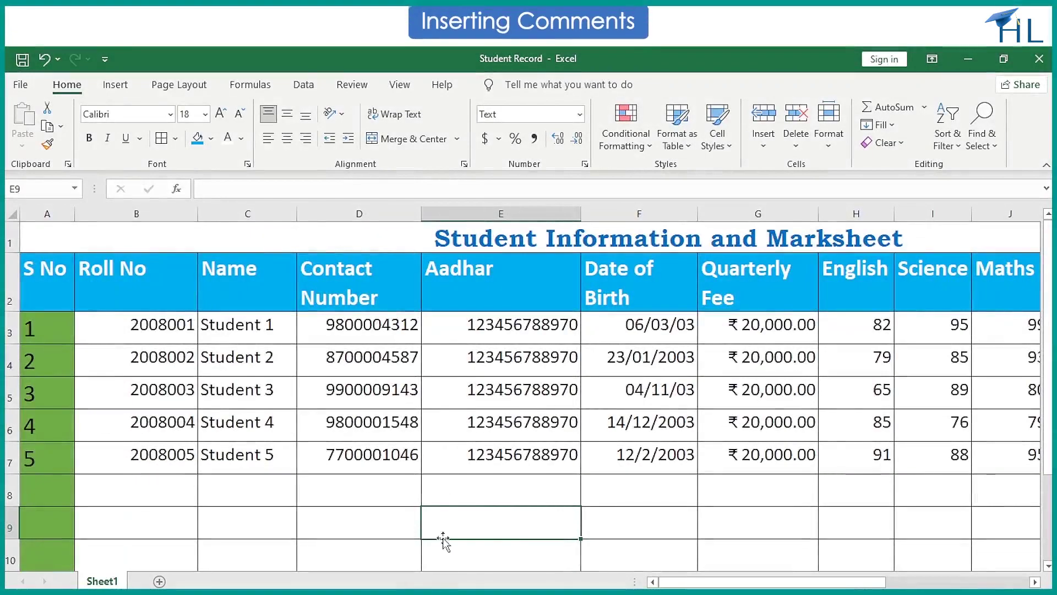
Insert a comment reading "To be verified" on the Aadhar header cell E2
{"action": "left_click", "coordinate": [521, 295]}
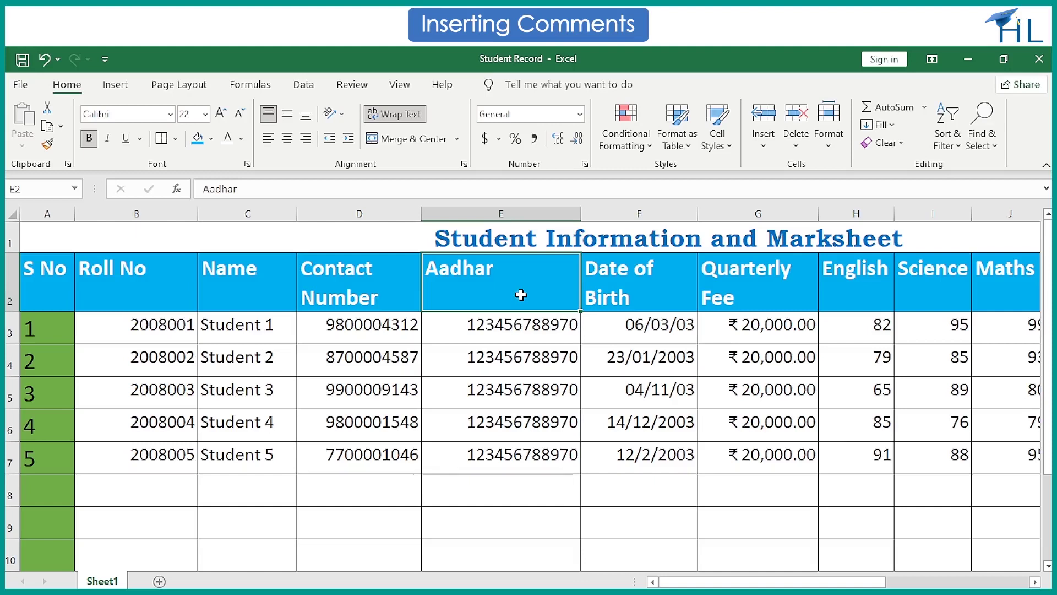
{"action": "right_click", "coordinate": [521, 294]}
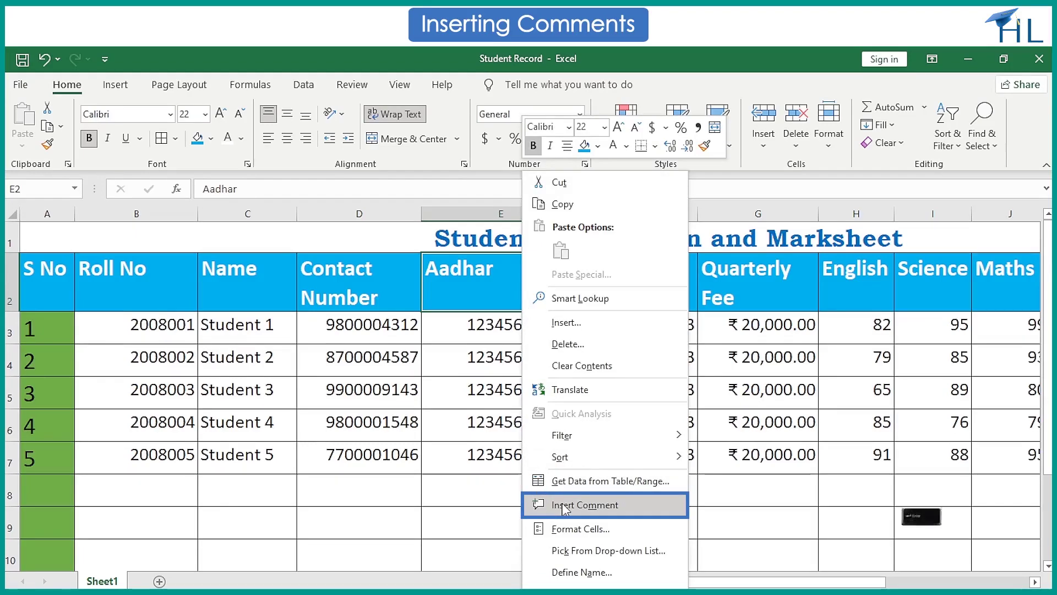
{"action": "key", "text": "Return"}
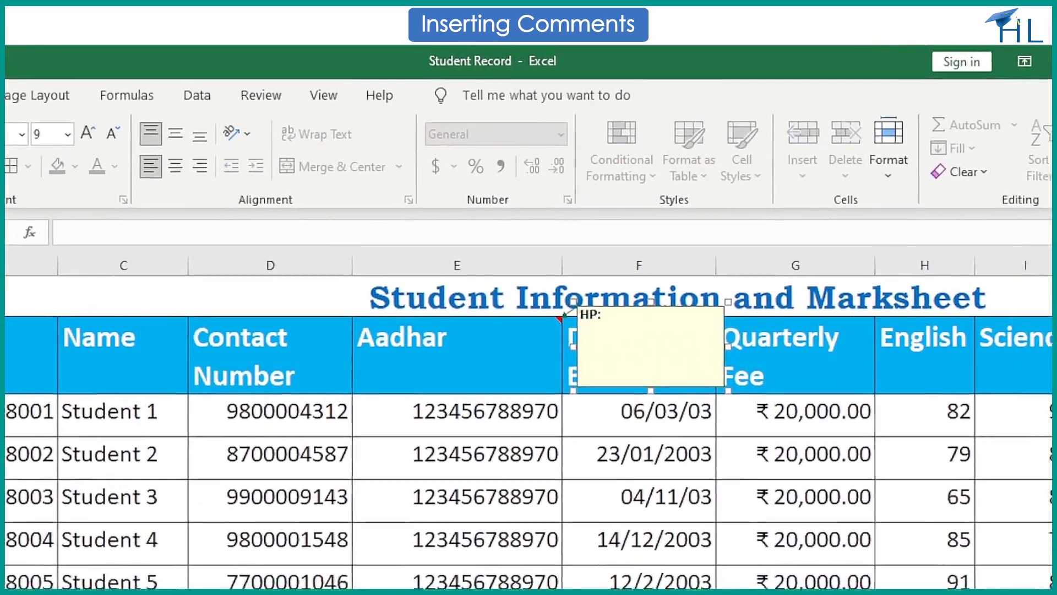
{"action": "type", "text": "To be verified"}
{"action": "left_click", "coordinate": [478, 382]}
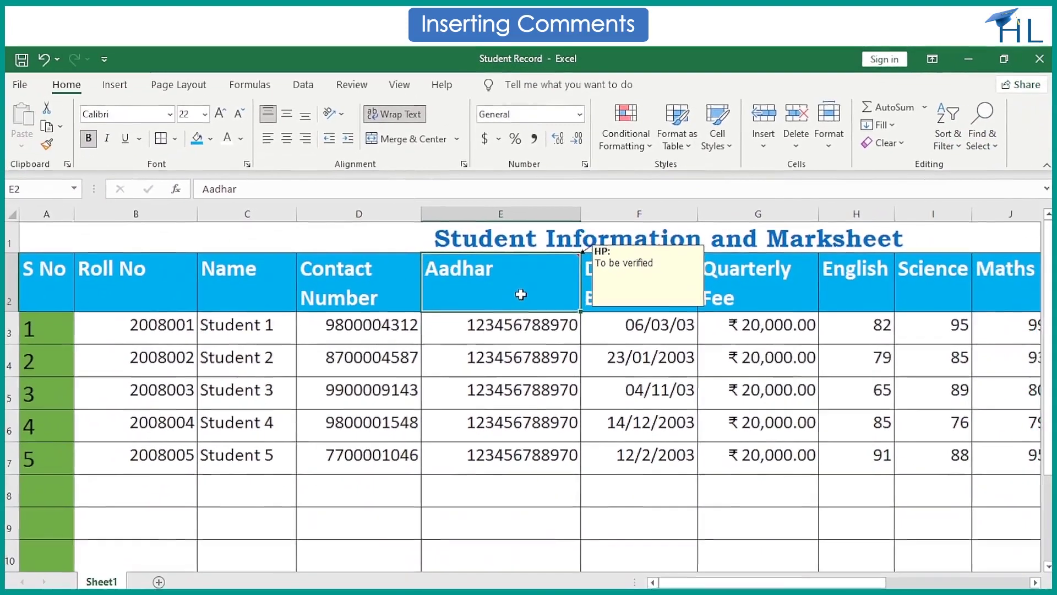
Edit the comment on the Aadhar header cell to read "Verification Done"
{"action": "right_click", "coordinate": [480, 387]}
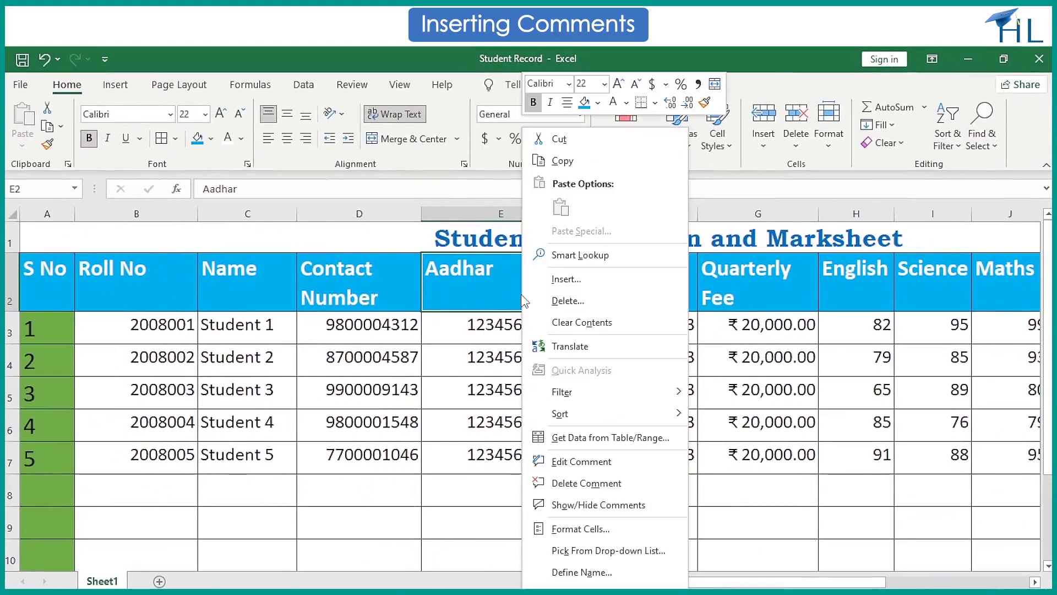
{"action": "left_click", "coordinate": [567, 461]}
{"action": "key", "text": "BackSpace"}
{"action": "key", "text": "BackSpace"}
{"action": "key", "text": "BackSpace"}
{"action": "key", "text": "BackSpace"}
{"action": "key", "text": "BackSpace"}
{"action": "key", "text": "BackSpace"}
{"action": "key", "text": "BackSpace"}
{"action": "key", "text": "BackSpace"}
{"action": "key", "text": "BackSpace"}
{"action": "key", "text": "BackSpace"}
{"action": "key", "text": "BackSpace"}
{"action": "key", "text": "BackSpace"}
{"action": "key", "text": "BackSpace"}
{"action": "key", "text": "BackSpace"}
{"action": "key", "text": "BackSpace"}
{"action": "type", "text": "Verification Done"}
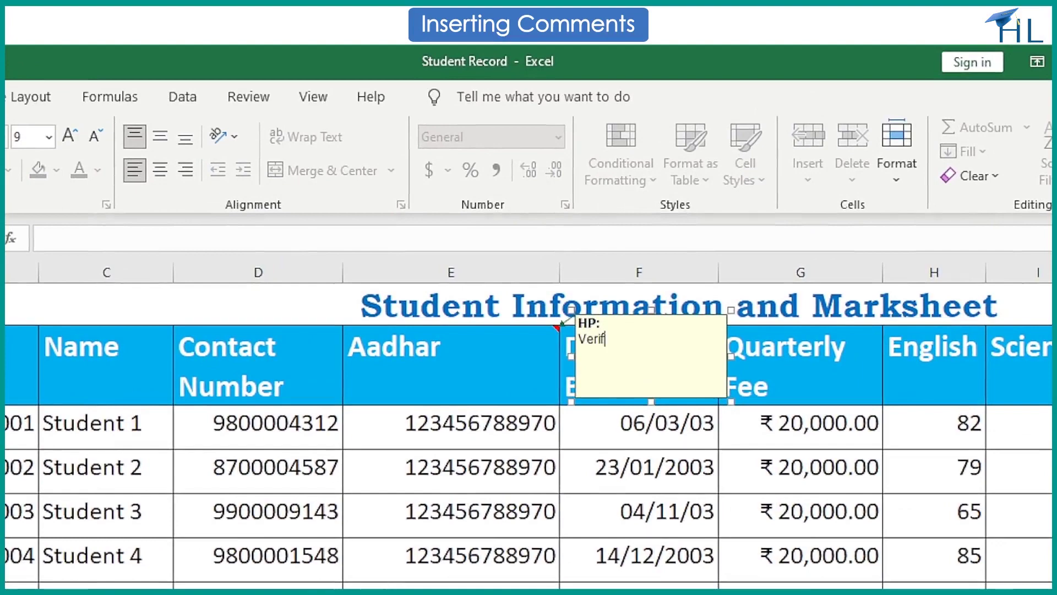
{"action": "key", "text": "Return"}
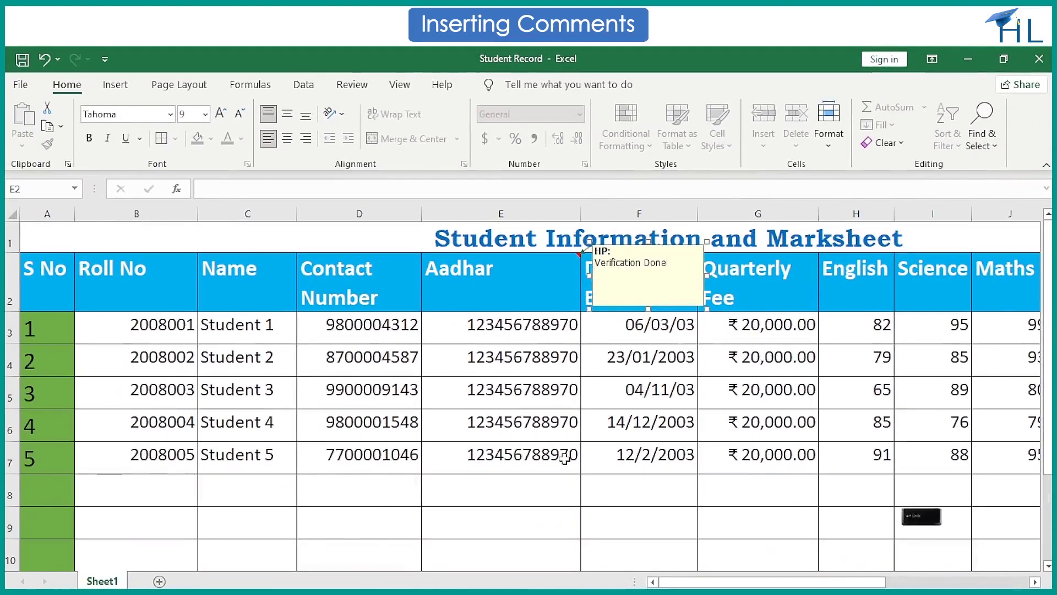
Toggle the display of the comment on the Aadhar header cell with Show/Hide Comments
{"action": "left_click", "coordinate": [539, 293]}
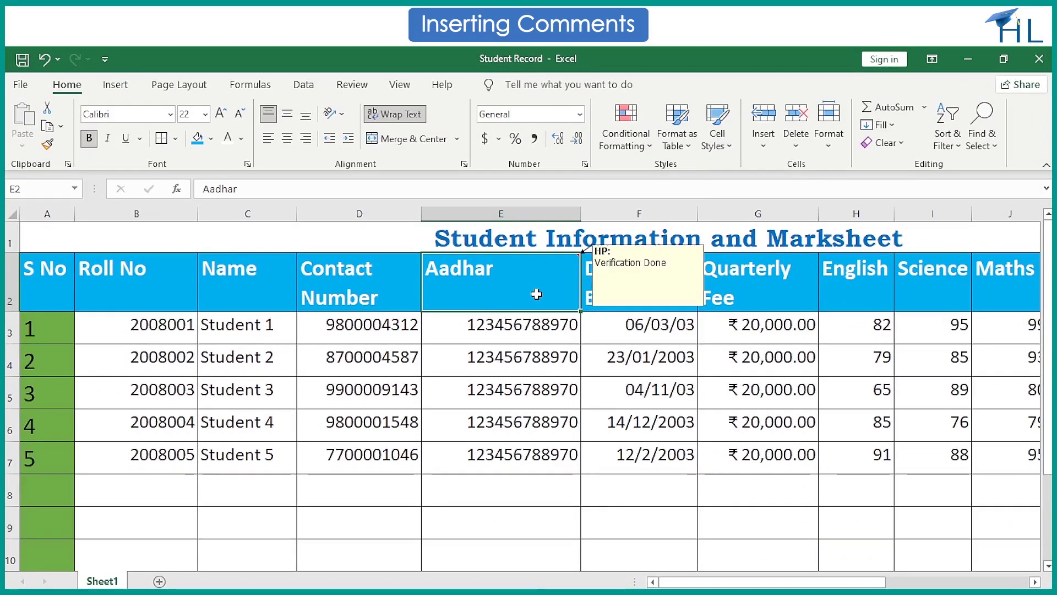
{"action": "right_click", "coordinate": [537, 294]}
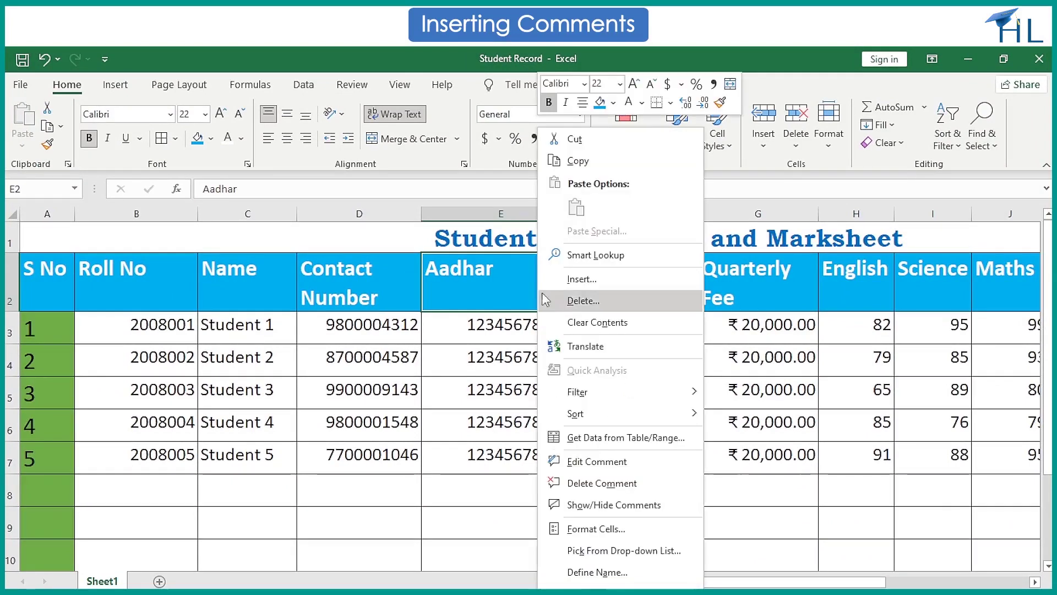
{"action": "left_click", "coordinate": [595, 505]}
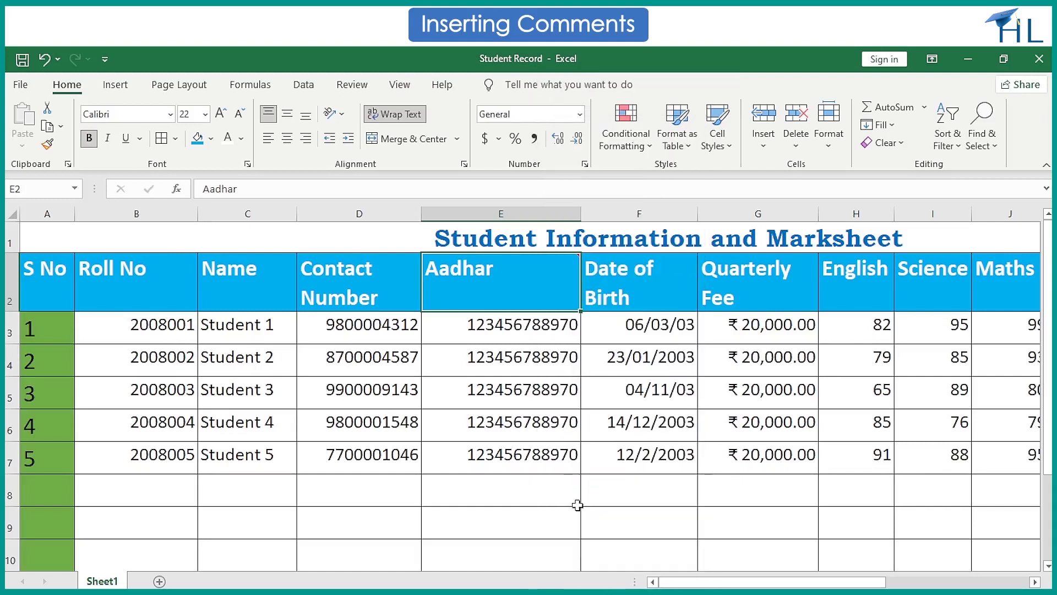
Examine the comment options and the comment marker of the Aadhar header cell, with cell E3 selected
{"action": "mouse_move", "coordinate": [529, 274]}
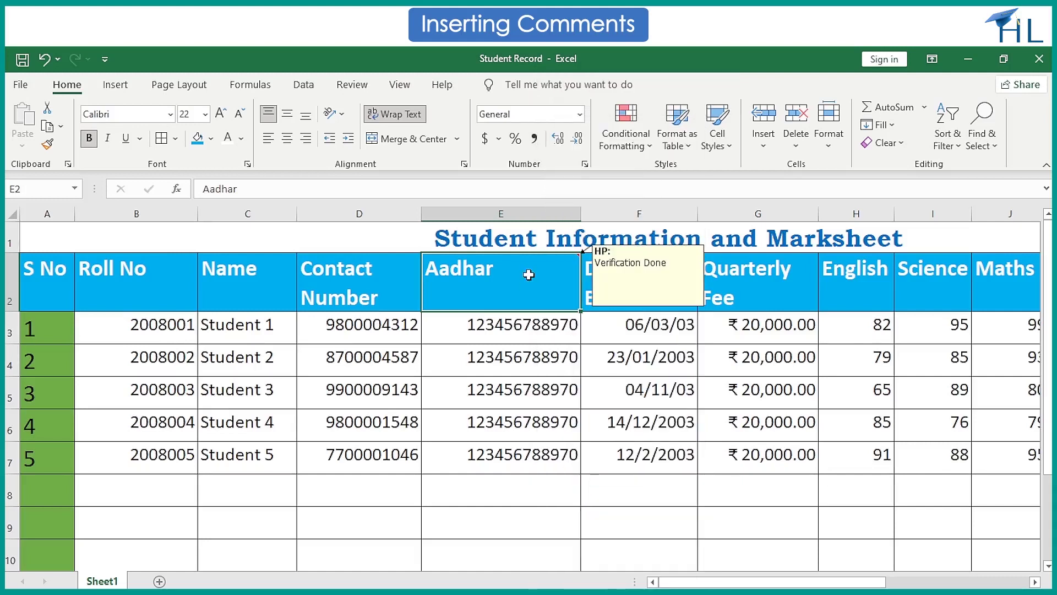
{"action": "right_click", "coordinate": [529, 275]}
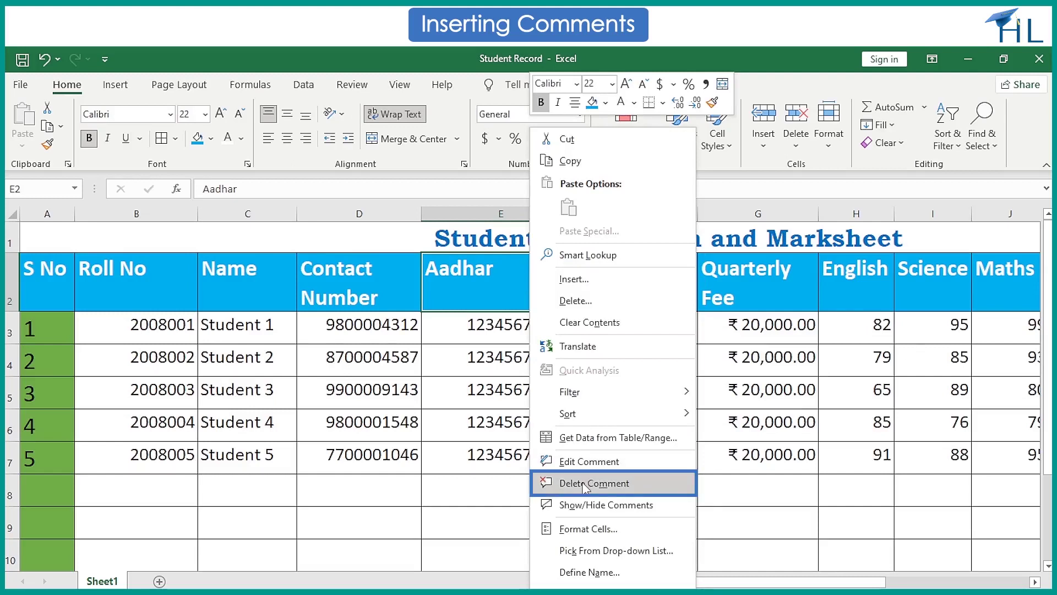
{"action": "left_click", "coordinate": [500, 329]}
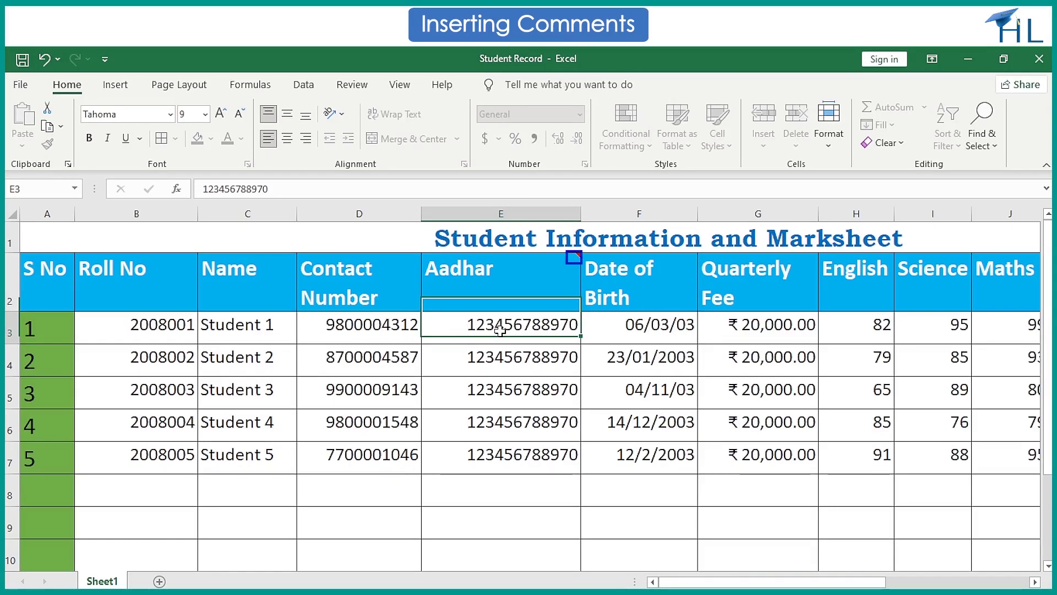
{"action": "left_click", "coordinate": [500, 330]}
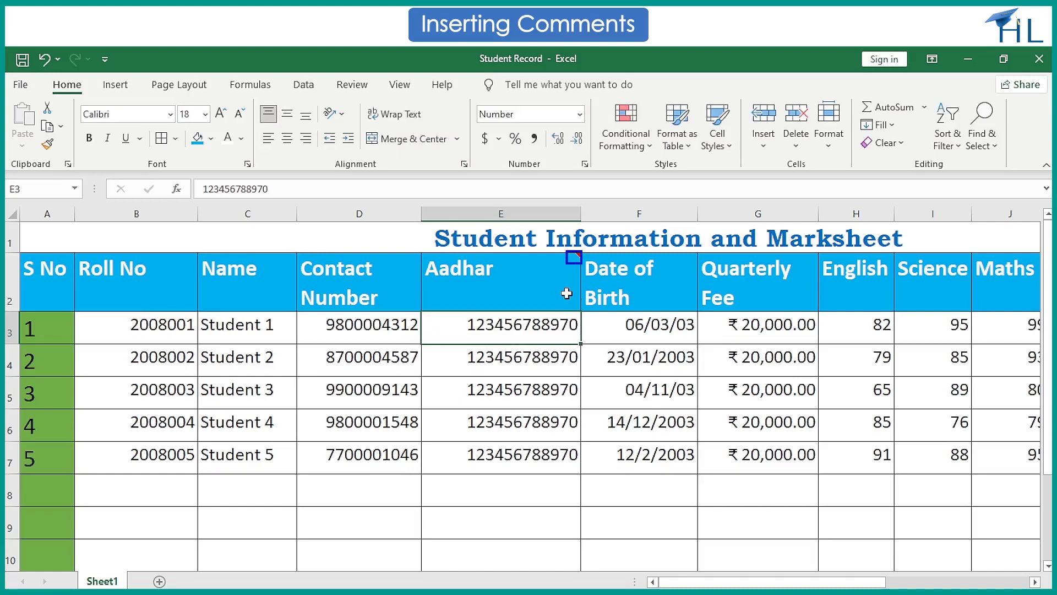
{"action": "mouse_move", "coordinate": [564, 289]}
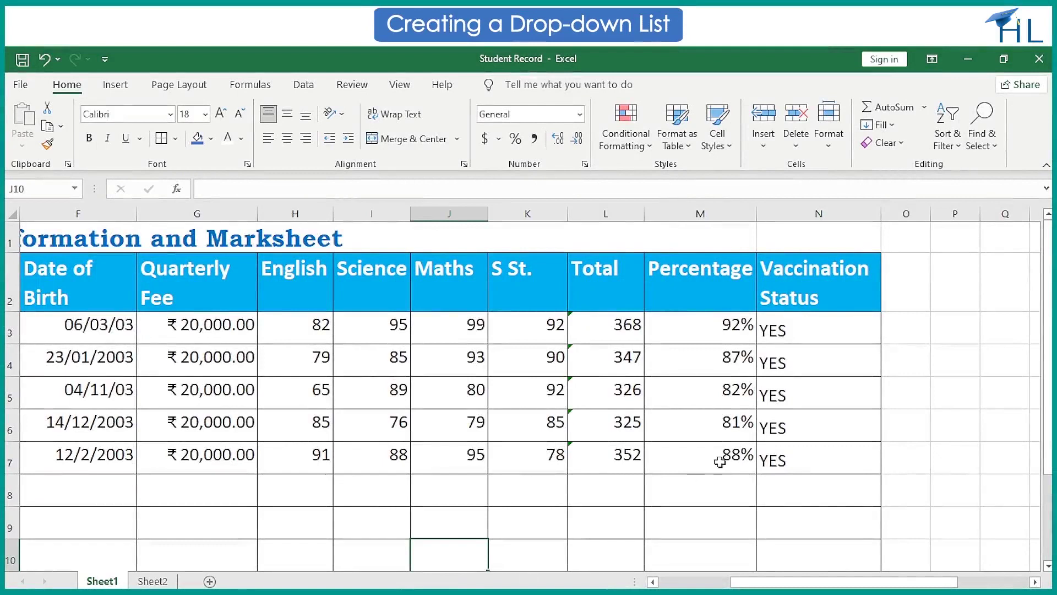
On Sheet2, enter First Dose Taken, Second Dose Taken, Booster Dose Taken and Not Vaccinated under the Vaccination Dose header in cells B2 to B5
{"action": "left_click", "coordinate": [830, 292]}
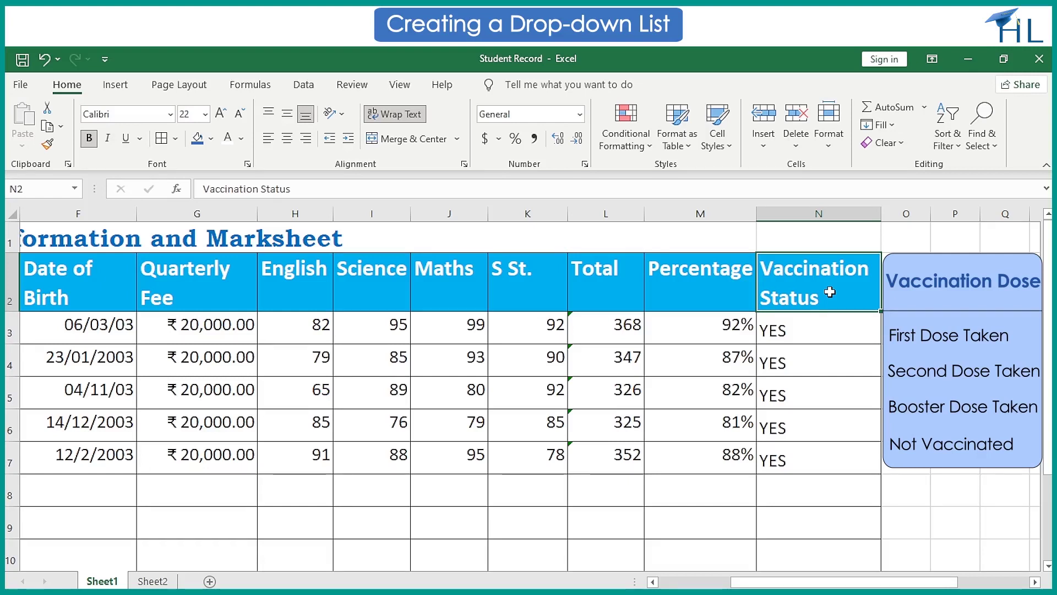
{"action": "left_click", "coordinate": [165, 581]}
{"action": "left_click", "coordinate": [163, 269]}
{"action": "type", "text": "First Dose"}
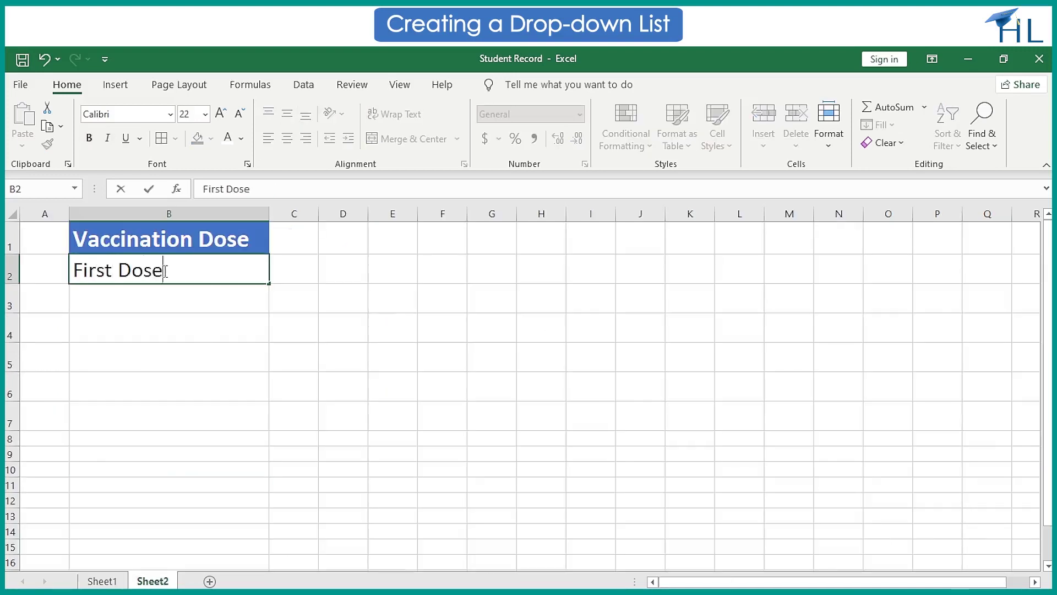
{"action": "type", "text": " Taken"}
{"action": "left_click", "coordinate": [137, 300]}
{"action": "type", "text": "Second Dose Taken"}
{"action": "left_click", "coordinate": [122, 325]}
{"action": "type", "text": "Booster Dose Taken"}
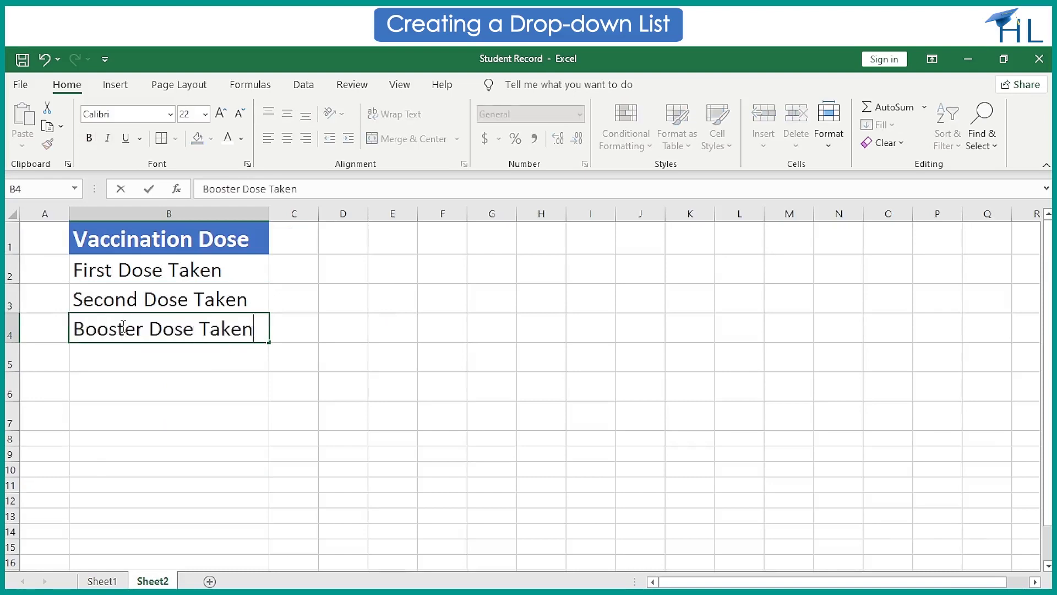
{"action": "left_click", "coordinate": [115, 358]}
{"action": "type", "text": "Not Vaccinated"}
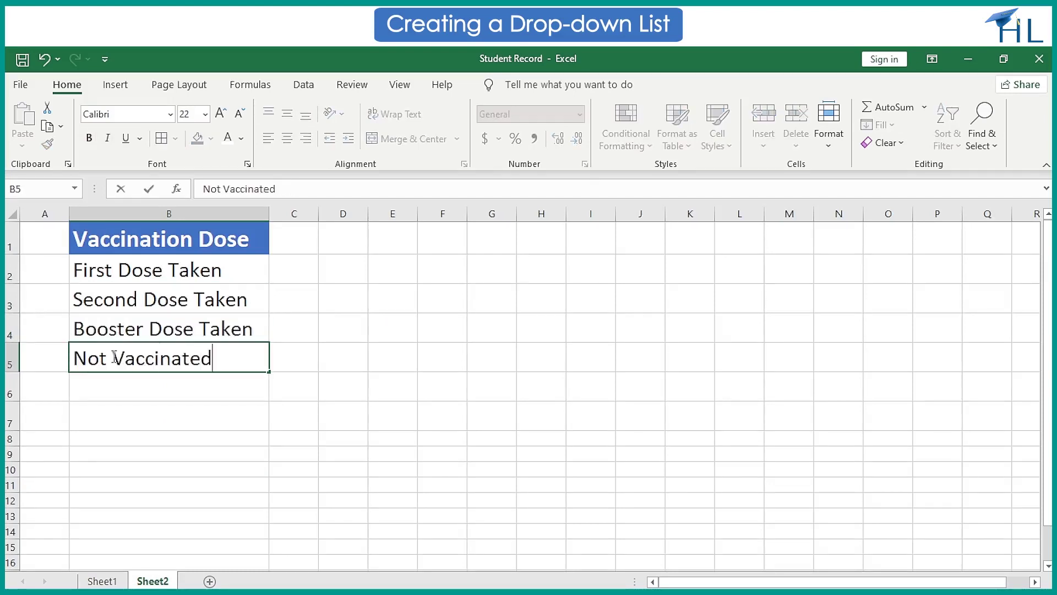
{"action": "left_click", "coordinate": [106, 408]}
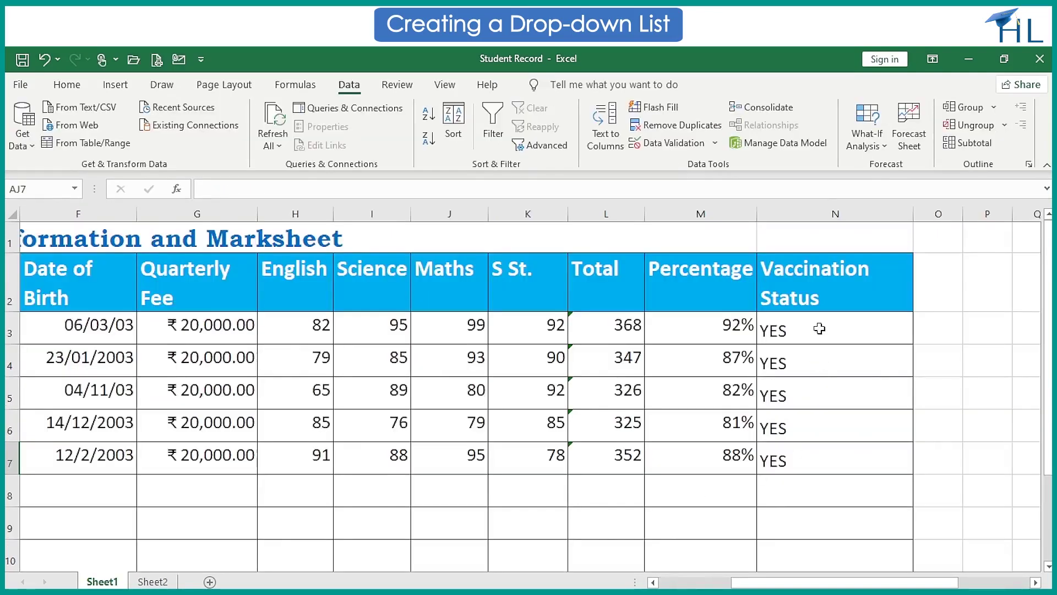
Start data validation for the Vaccination Status cells N3:N7 on Sheet1, allowing only List values
{"action": "left_click", "coordinate": [820, 329]}
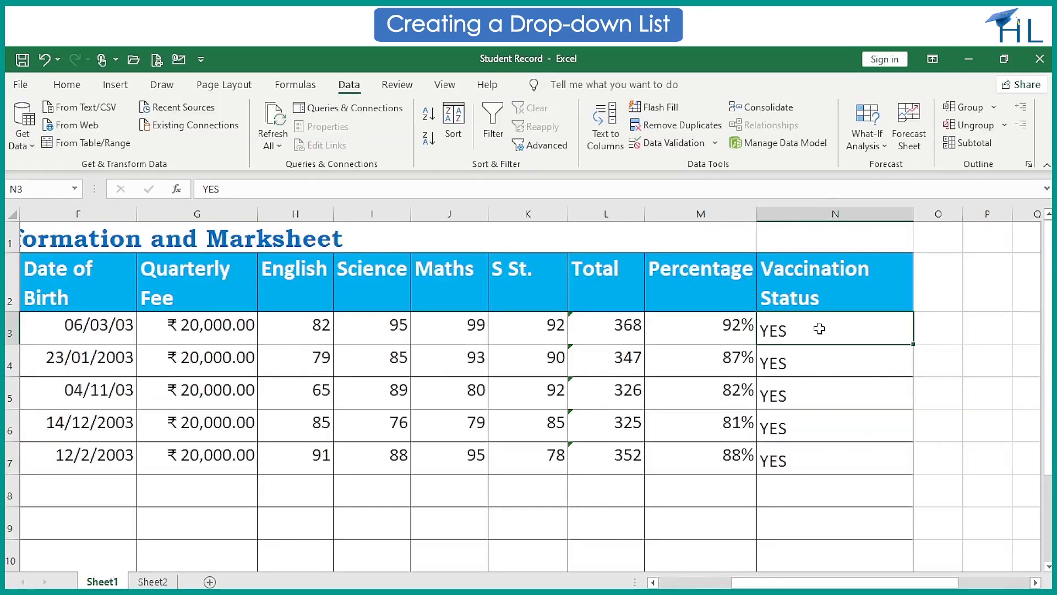
{"action": "key", "text": "shift+Down"}
{"action": "key", "text": "shift+Down"}
{"action": "key", "text": "shift+Down"}
{"action": "key", "text": "shift+Down"}
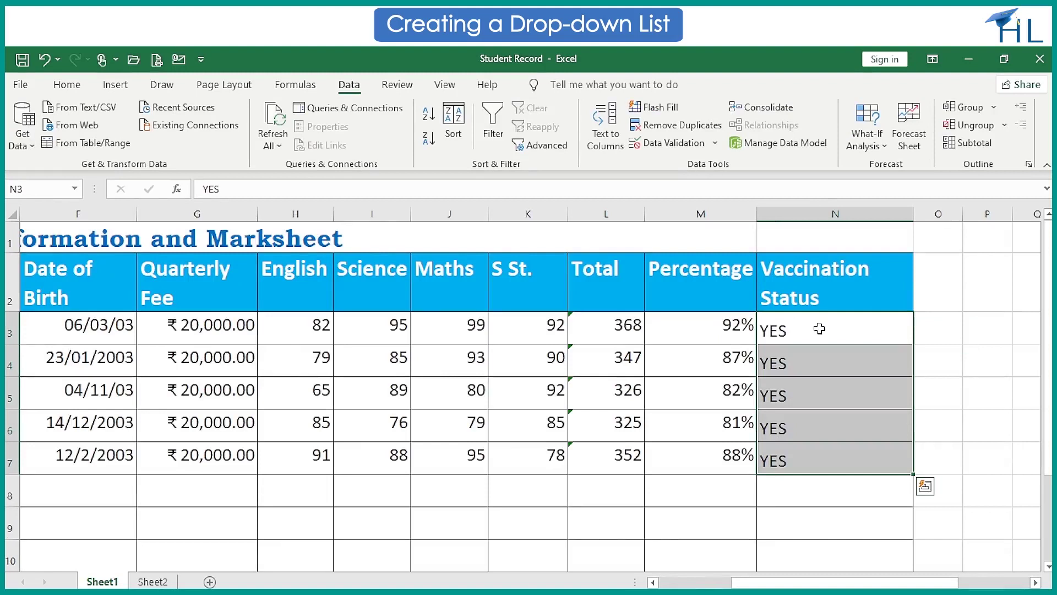
{"action": "left_click", "coordinate": [715, 143]}
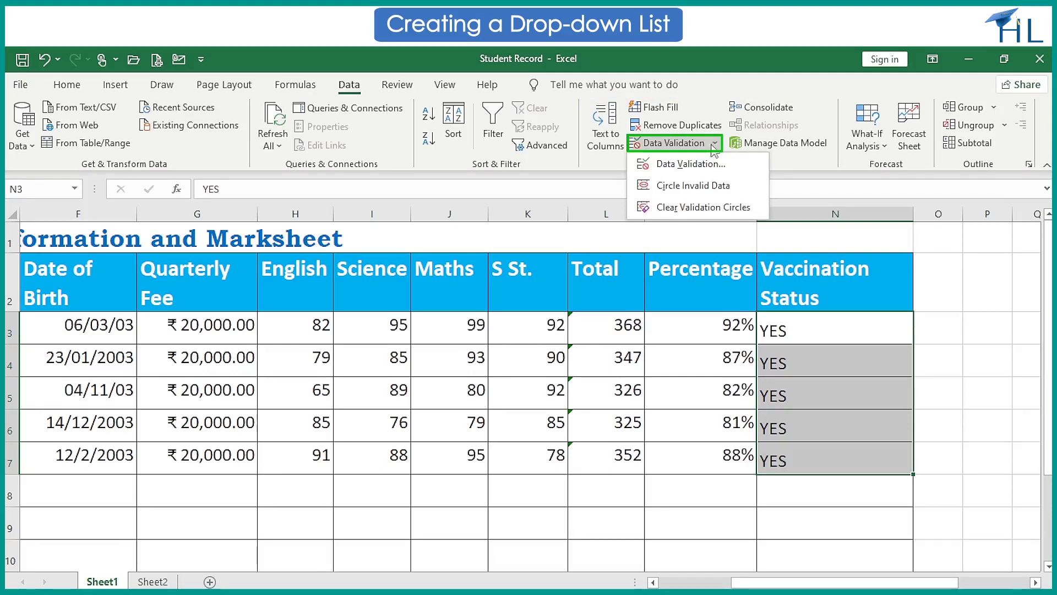
{"action": "left_click", "coordinate": [691, 164]}
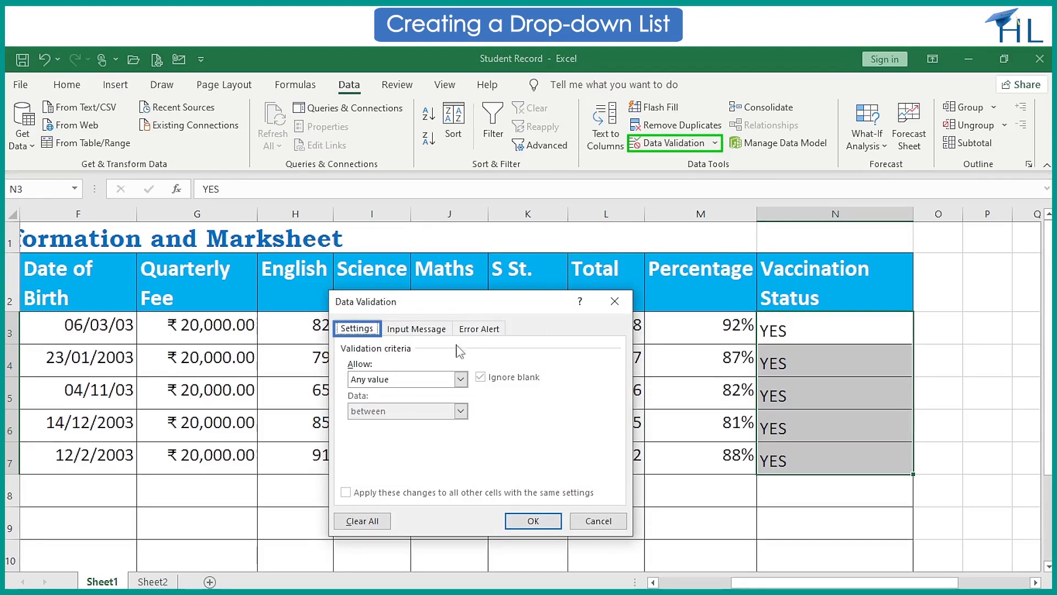
{"action": "left_click", "coordinate": [461, 380]}
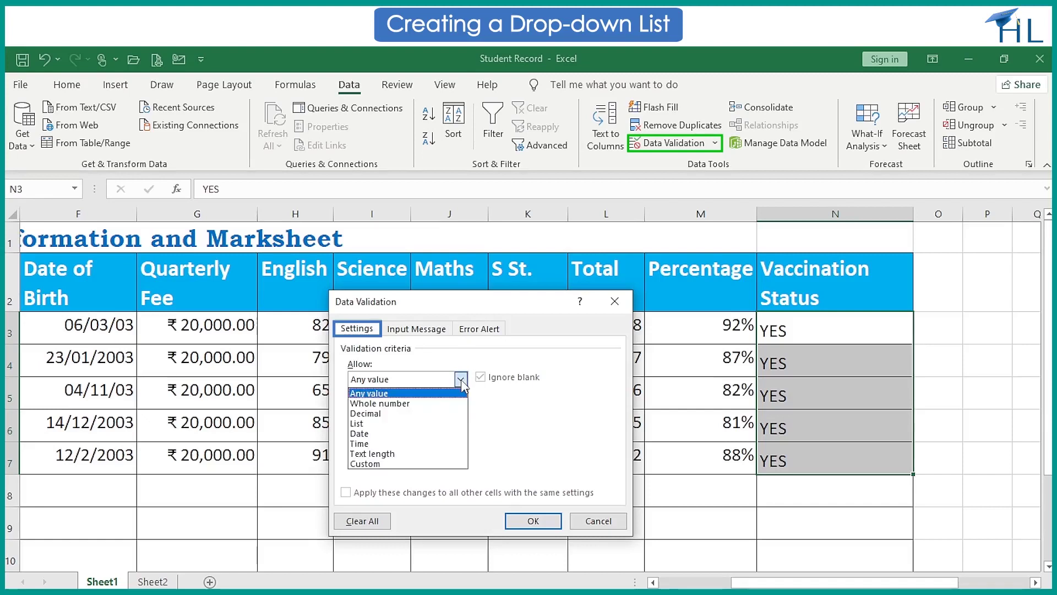
{"action": "left_click", "coordinate": [440, 424]}
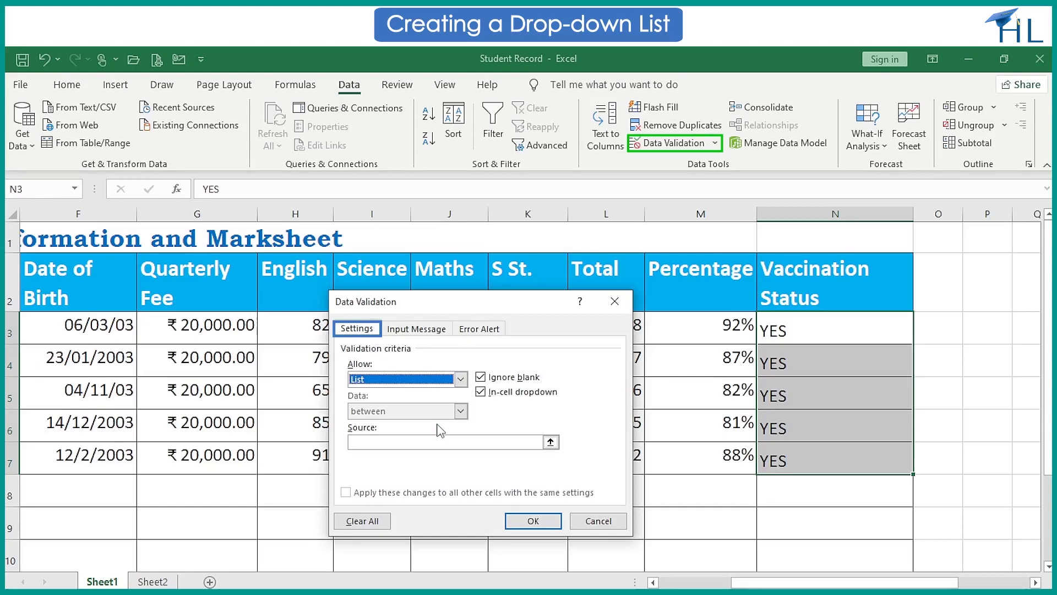
Set the validation list source to the dose options =Sheet2!$B$2:$B$5, keeping the in-cell dropdown enabled
{"action": "left_click", "coordinate": [550, 443]}
{"action": "left_click", "coordinate": [551, 443]}
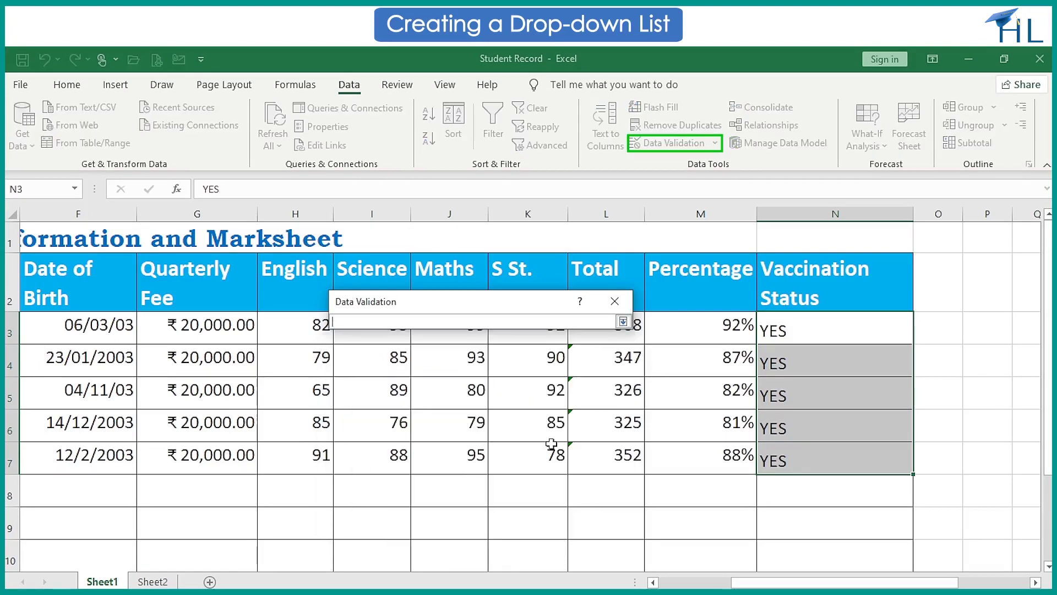
{"action": "left_click", "coordinate": [152, 582]}
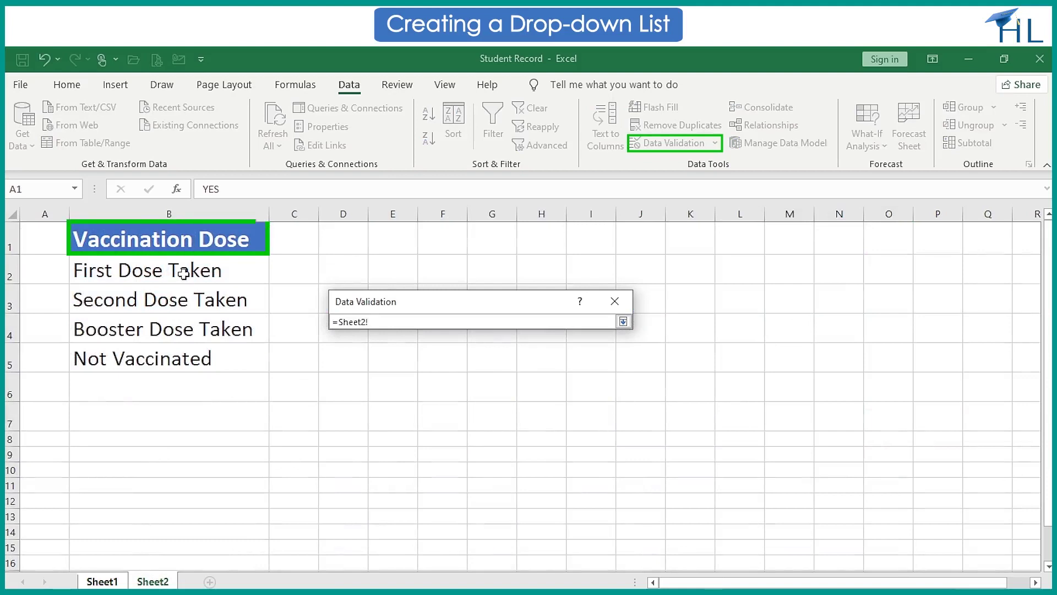
{"action": "left_click", "coordinate": [184, 272]}
{"action": "key", "text": "shift+Down"}
{"action": "key", "text": "shift+Down"}
{"action": "key", "text": "shift+Down"}
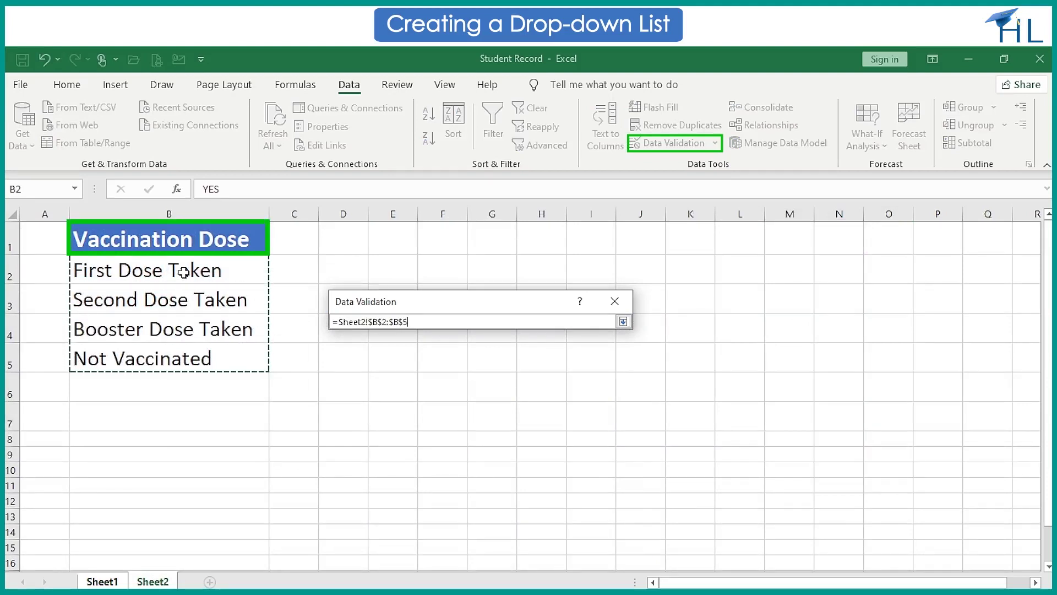
{"action": "key", "text": "Return"}
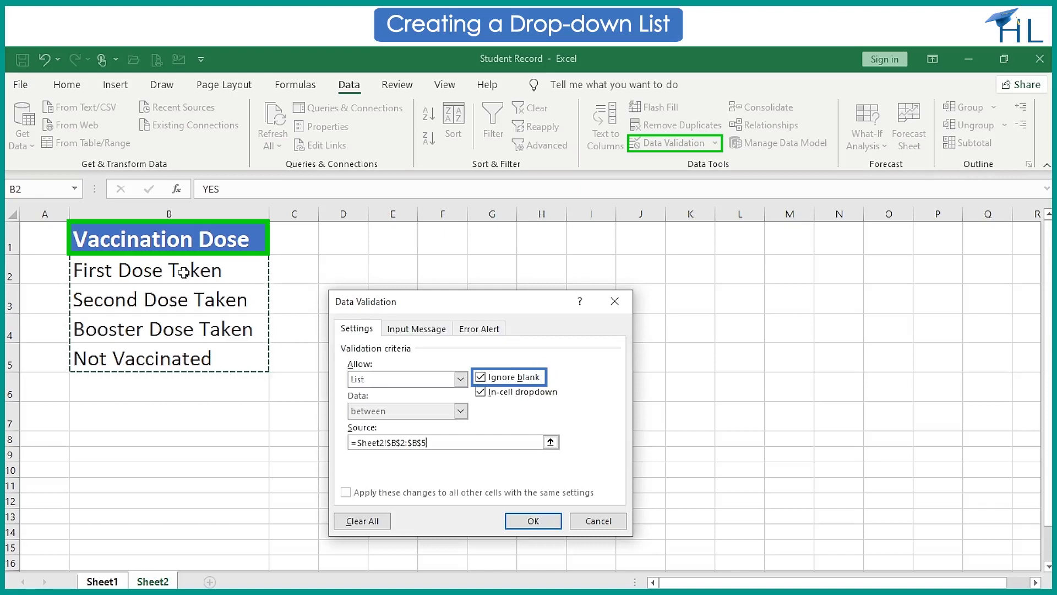
{"action": "left_click", "coordinate": [480, 391]}
{"action": "left_click", "coordinate": [480, 391]}
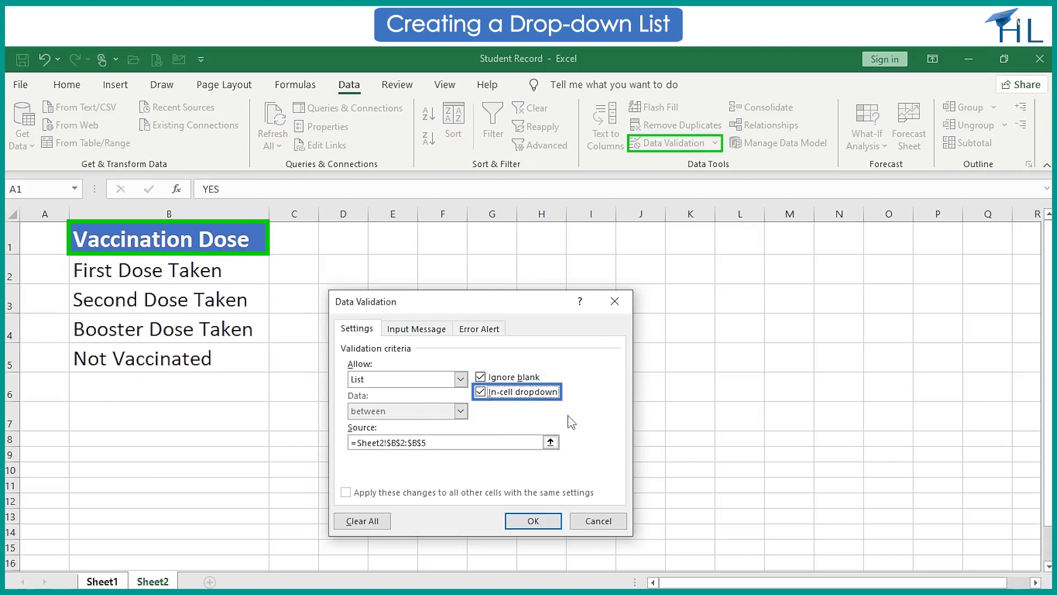
Add an input message with title and text "Select Dose Taken" and a Stop alert titled "Error" reading "Not in the list", and apply the validation
{"action": "left_click", "coordinate": [409, 332]}
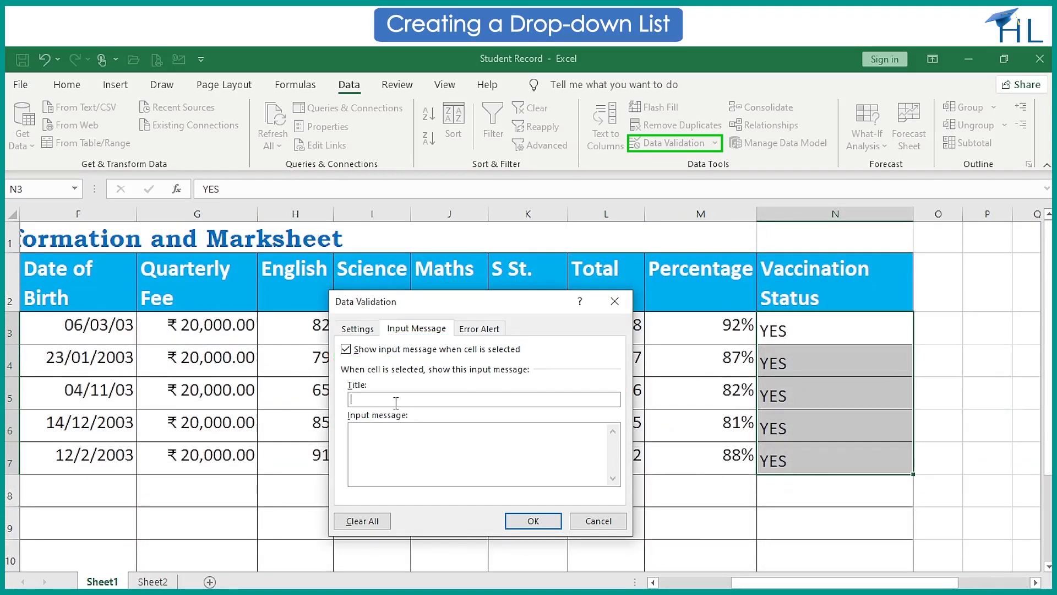
{"action": "type", "text": "Select Dose TakenSelect Dose Taken"}
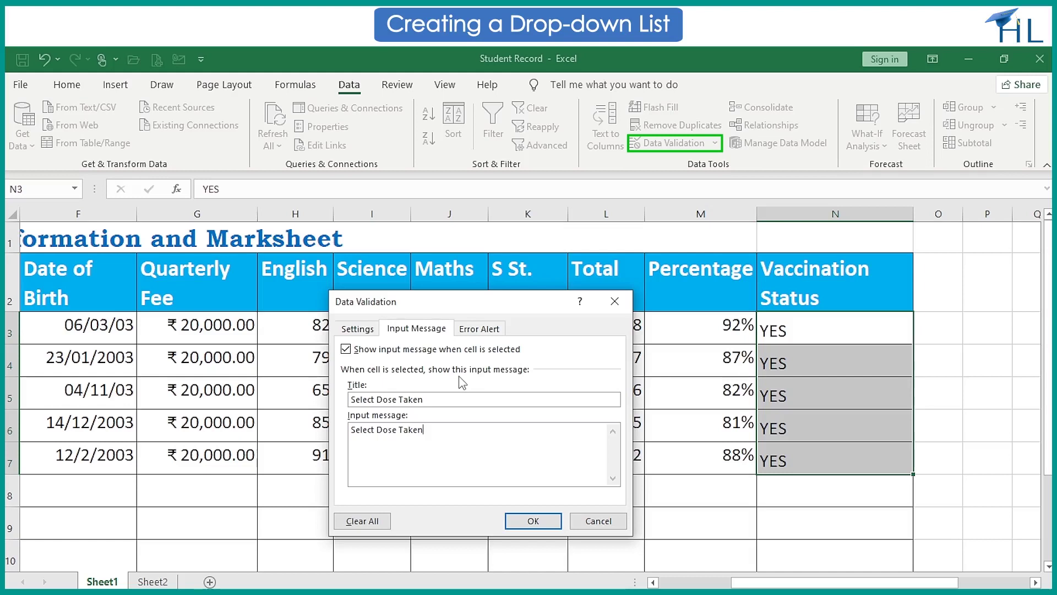
{"action": "left_click", "coordinate": [483, 329]}
{"action": "left_click", "coordinate": [493, 399]}
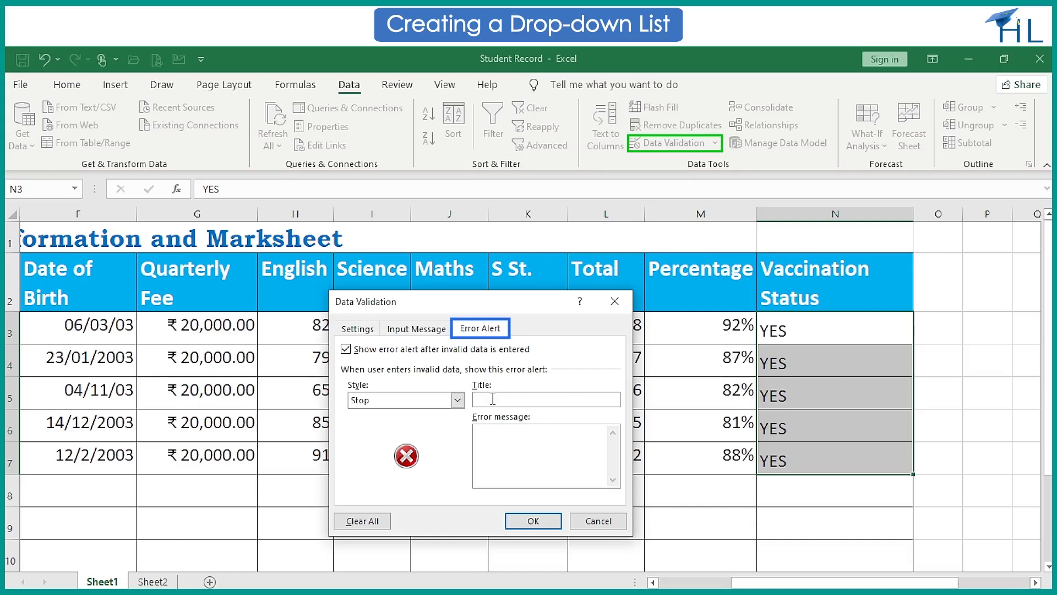
{"action": "type", "text": "Error"}
{"action": "left_click", "coordinate": [493, 441]}
{"action": "type", "text": "Not in the list"}
{"action": "left_click", "coordinate": [533, 520]}
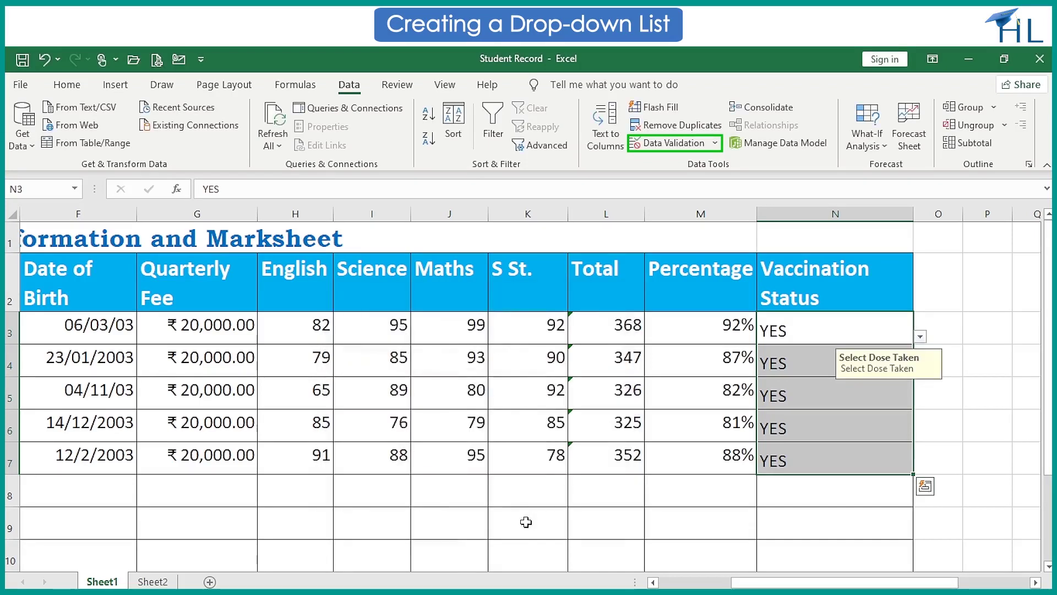
From the drop-down lists, choose First Dose Taken in N3, Second Dose Taken in N4 and Not Vaccinated in N5
{"action": "left_click", "coordinate": [920, 336]}
{"action": "left_click", "coordinate": [897, 353]}
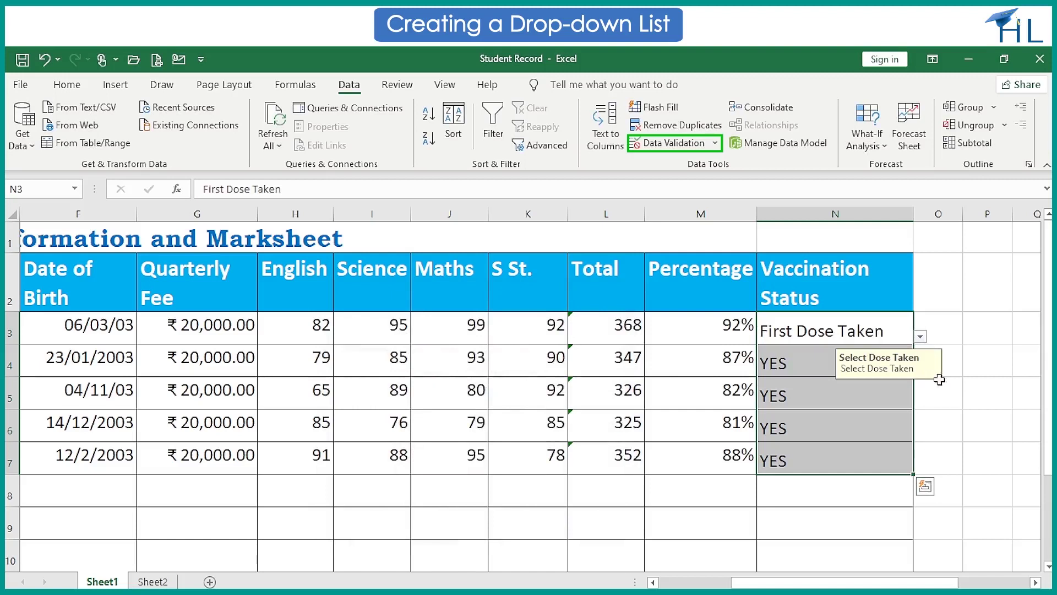
{"action": "left_click", "coordinate": [814, 364]}
{"action": "left_click", "coordinate": [921, 369]}
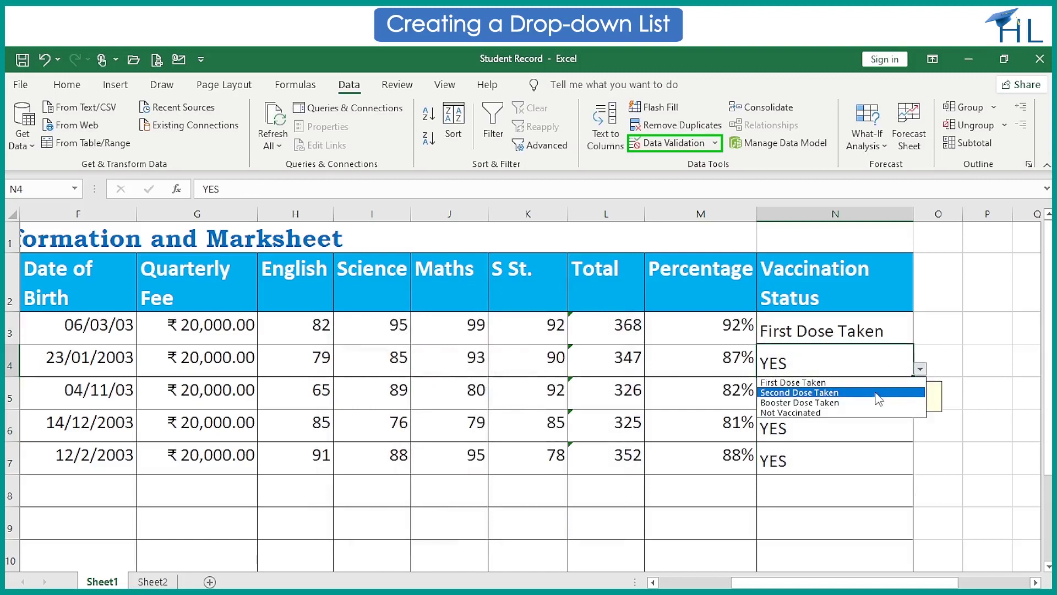
{"action": "left_click", "coordinate": [881, 390]}
{"action": "key", "text": "Down"}
{"action": "left_click", "coordinate": [921, 402]}
{"action": "left_click", "coordinate": [790, 445]}
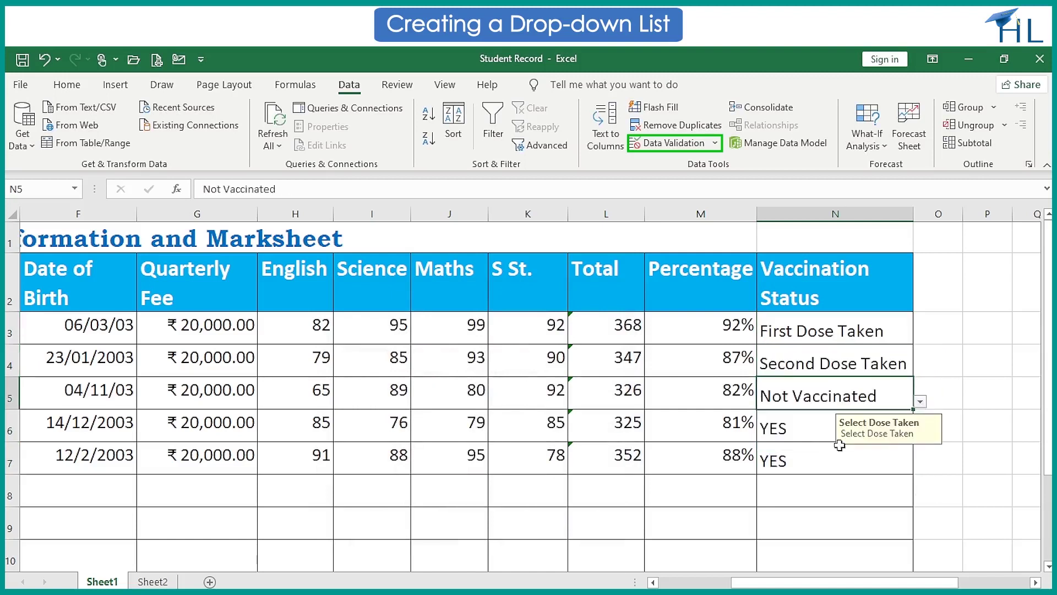
Replace the vaccination status in cell N6 with Not Vaccinated
{"action": "left_click", "coordinate": [870, 427]}
{"action": "left_click", "coordinate": [920, 435]}
{"action": "left_click", "coordinate": [920, 436]}
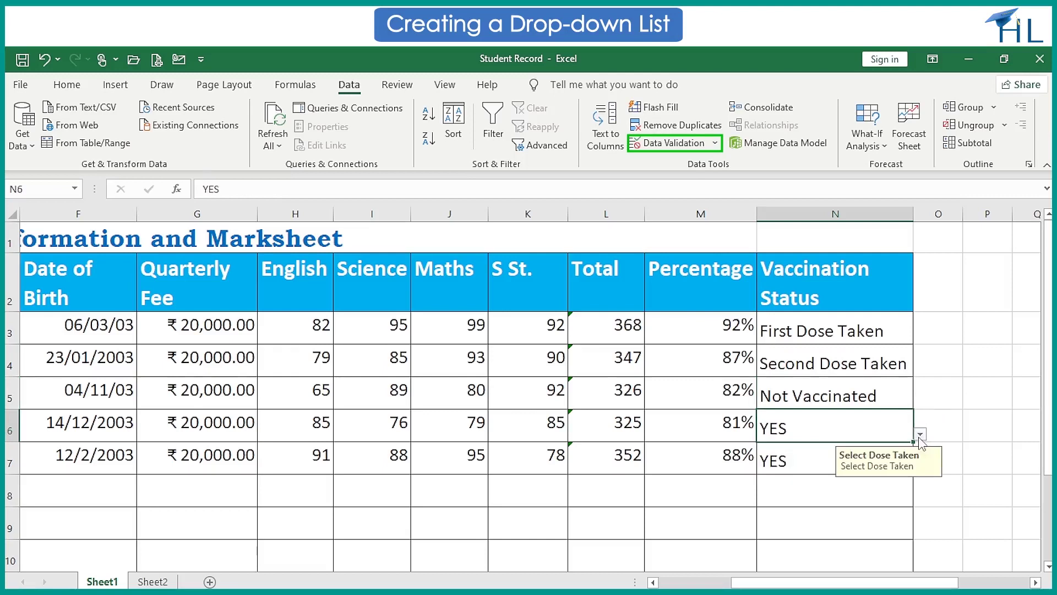
{"action": "double_click", "coordinate": [872, 432]}
{"action": "key", "text": "BackSpace"}
{"action": "key", "text": "BackSpace"}
{"action": "key", "text": "BackSpace"}
{"action": "type", "text": "Not Vaccinated"}
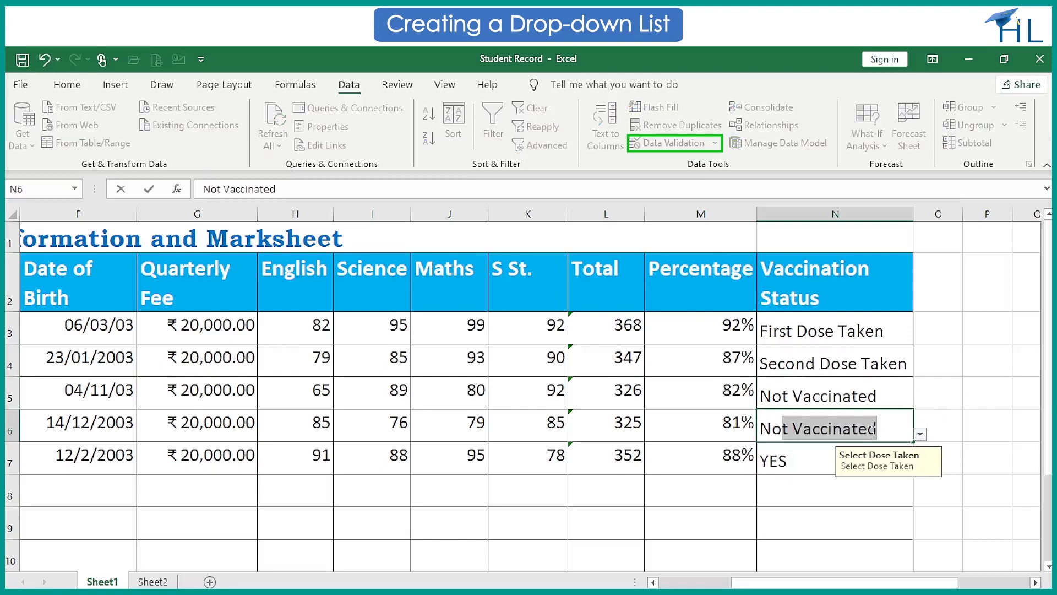
{"action": "key", "text": "Return"}
Try to enter the unlisted value "No" in cell N6 to test the error alert, and cancel the entry
{"action": "left_click", "coordinate": [884, 429]}
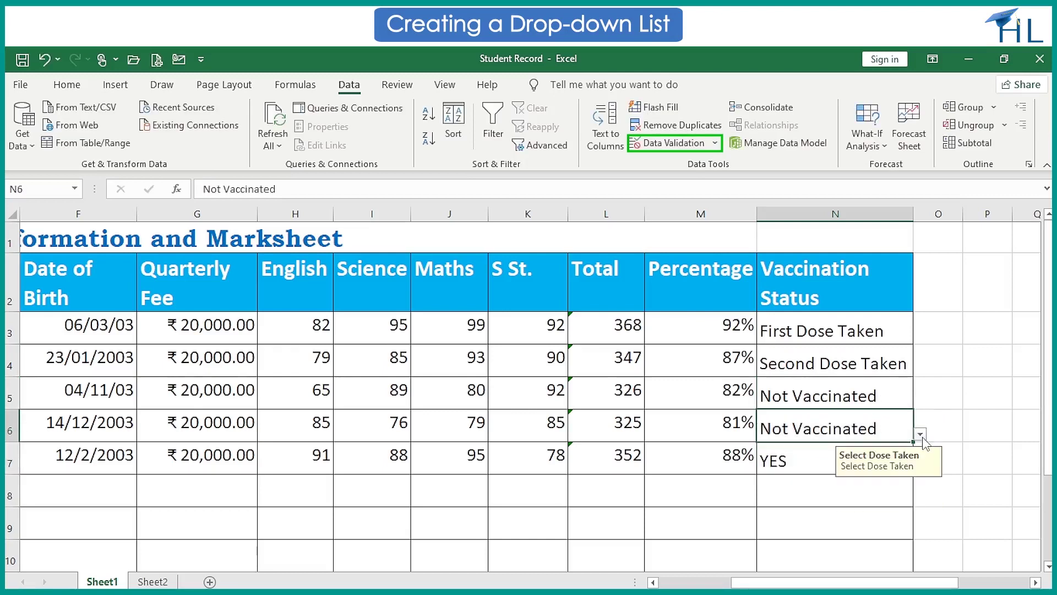
{"action": "double_click", "coordinate": [888, 431]}
{"action": "key", "text": "BackSpace"}
{"action": "key", "text": "BackSpace"}
{"action": "key", "text": "BackSpace"}
{"action": "key", "text": "BackSpace"}
{"action": "key", "text": "BackSpace"}
{"action": "key", "text": "BackSpace"}
{"action": "key", "text": "BackSpace"}
{"action": "key", "text": "BackSpace"}
{"action": "key", "text": "BackSpace"}
{"action": "key", "text": "BackSpace"}
{"action": "key", "text": "BackSpace"}
{"action": "key", "text": "BackSpace"}
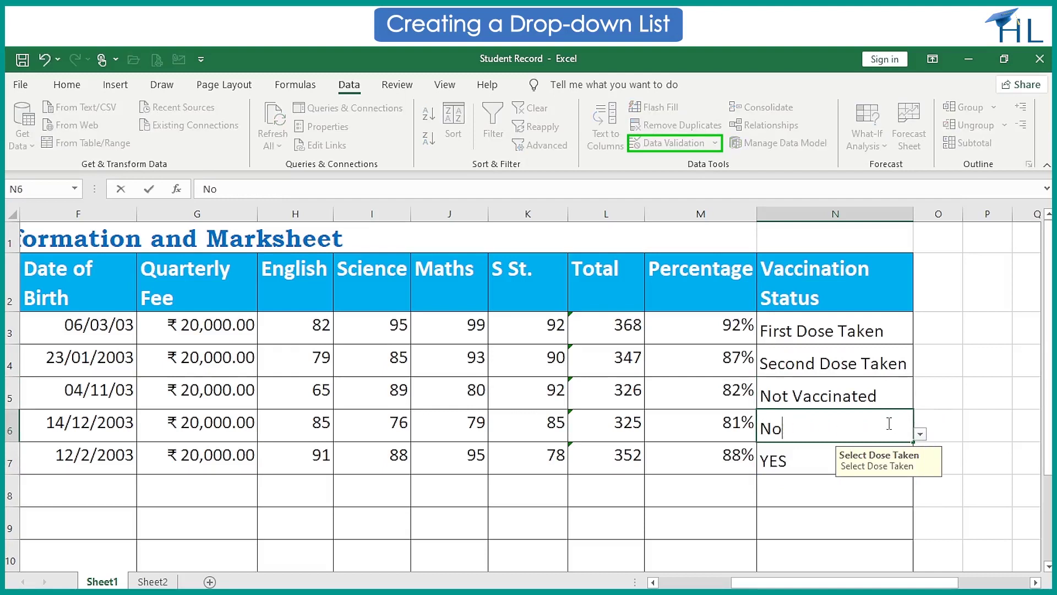
{"action": "key", "text": "Return"}
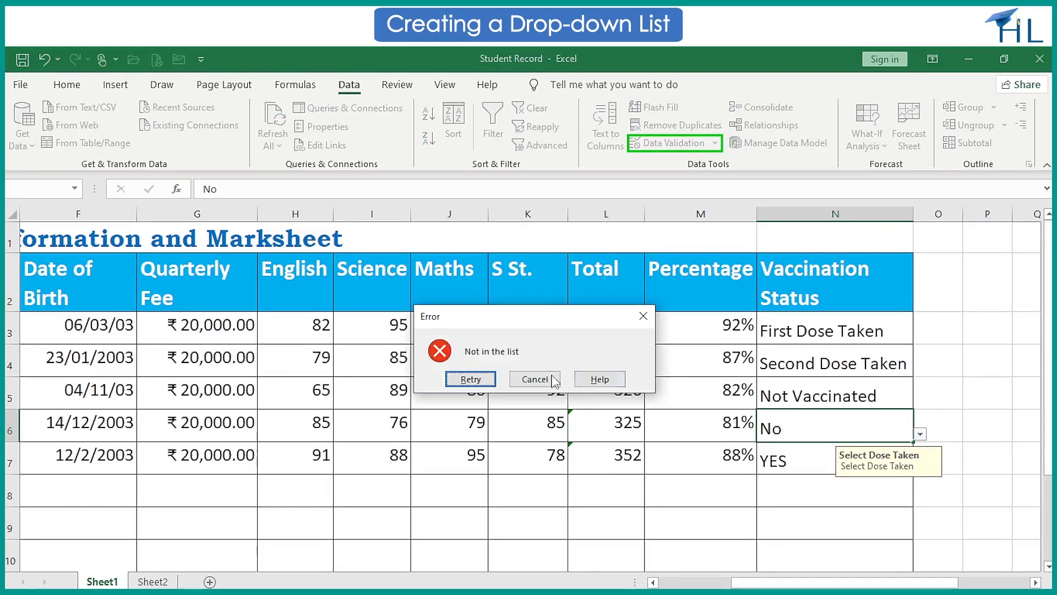
{"action": "key", "text": "Escape"}
Set the vaccination status in cell N7 to Booster Dose Taken
{"action": "left_click", "coordinate": [791, 458]}
{"action": "left_click", "coordinate": [799, 500]}
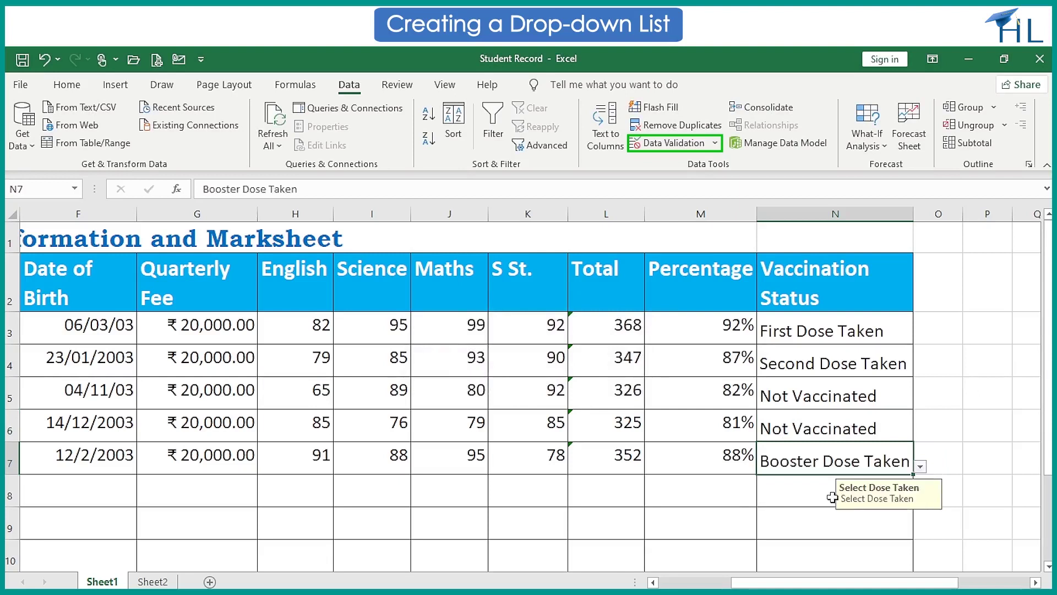
{"action": "left_click", "coordinate": [807, 506]}
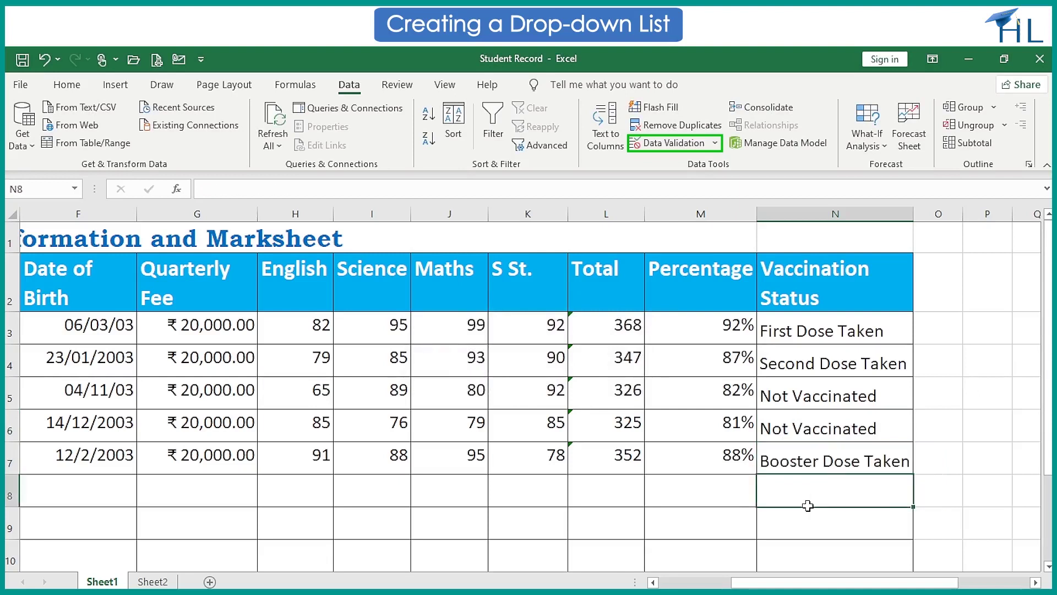